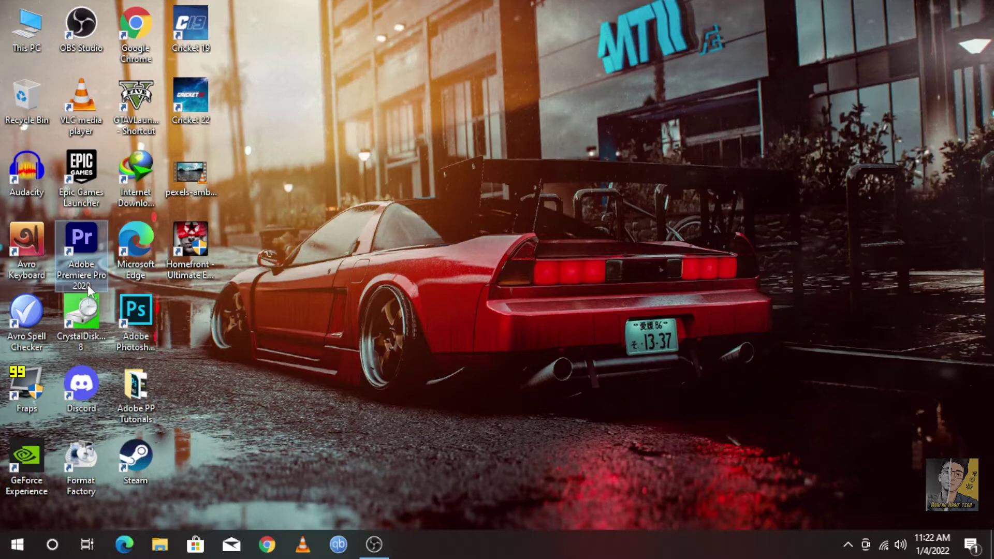
Launch Premiere Pro 2020 from its desktop shortcut and start a New Project from the Home screen.
right_click(74, 250)
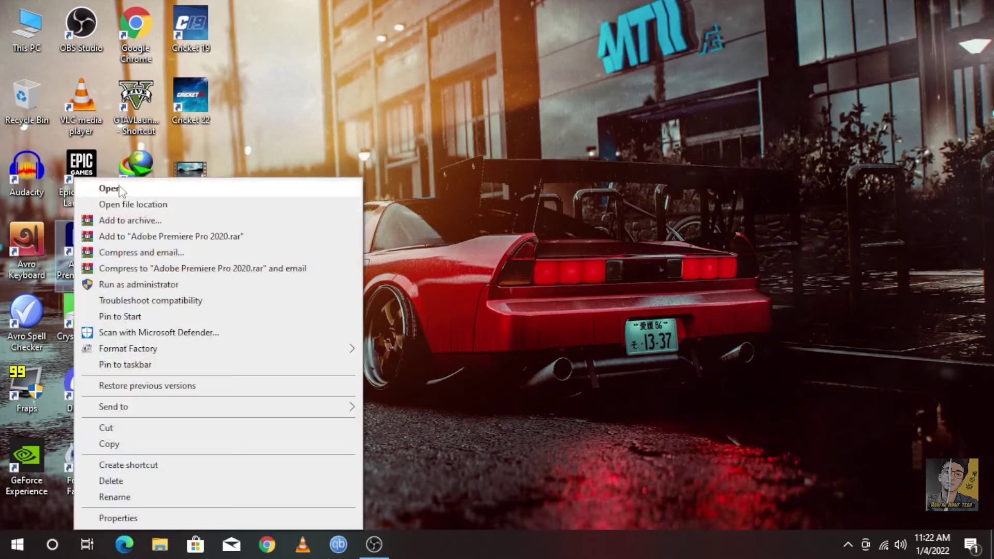
click(104, 188)
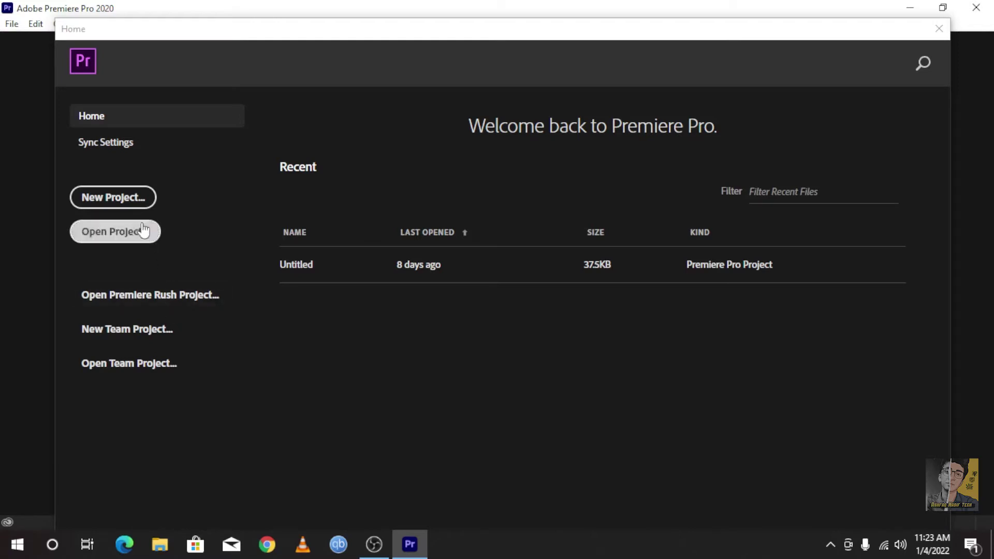
click(122, 205)
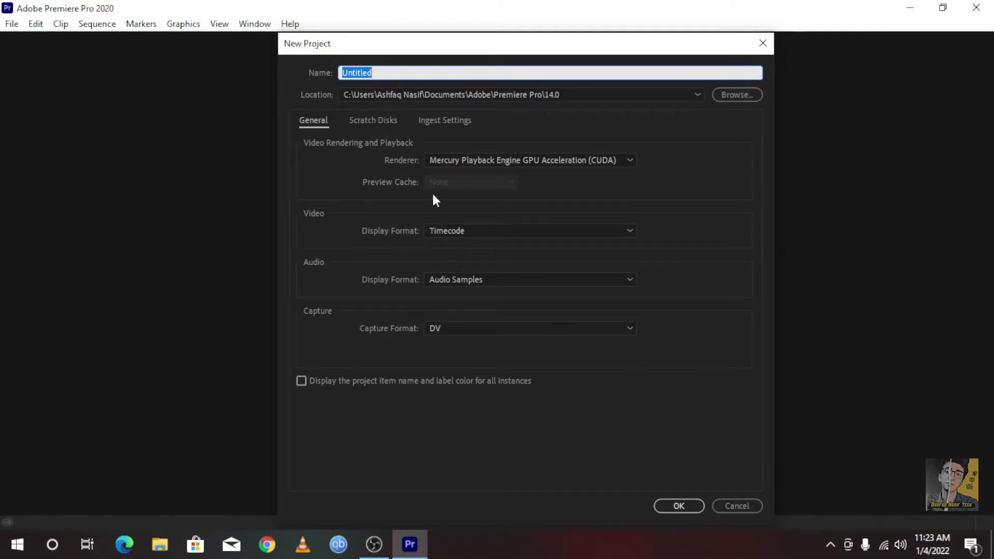
Replace the default name Untitled with 'First Video' and create the project.
double_click(418, 72)
text(V)
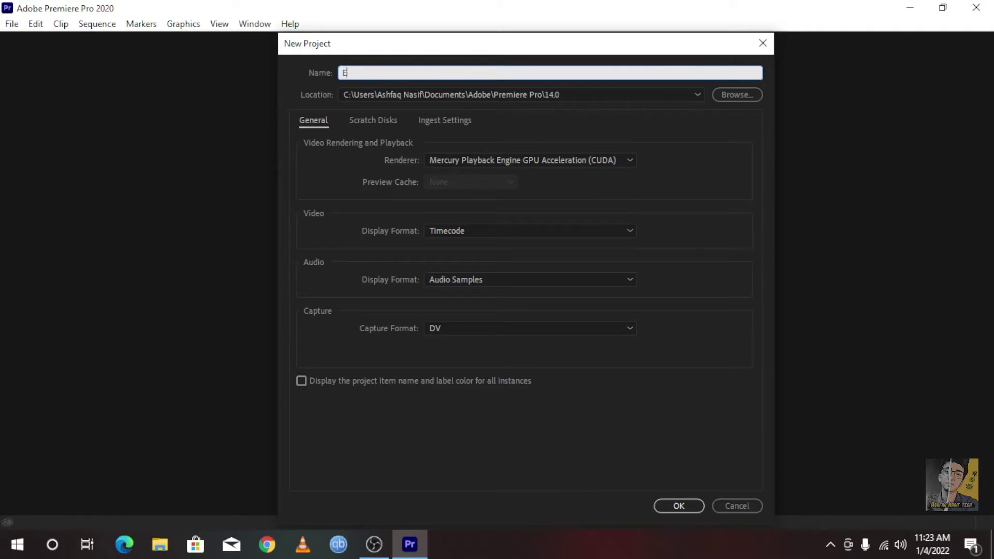
text(ideo)
key(BackSpace)
key(BackSpace)
key(BackSpace)
key(BackSpace)
key(BackSpace)
text(Final)
key(BackSpace)
key(BackSpace)
key(BackSpace)
key(BackSpace)
text(lrst Vide)
text(o)
click(678, 507)
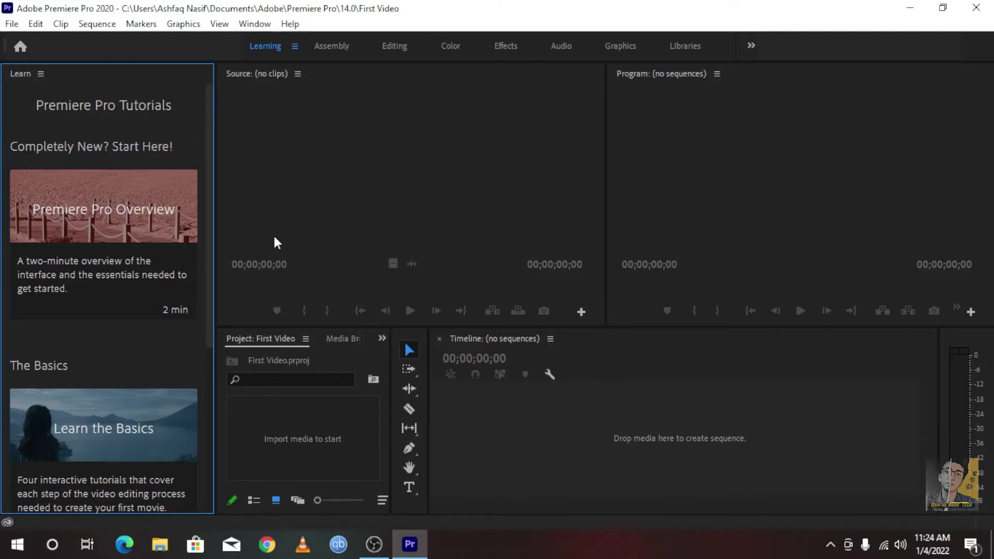
Restore and resize the Premiere window, then move it right to uncover the desktop shortcuts.
drag(276, 9, 385, 43)
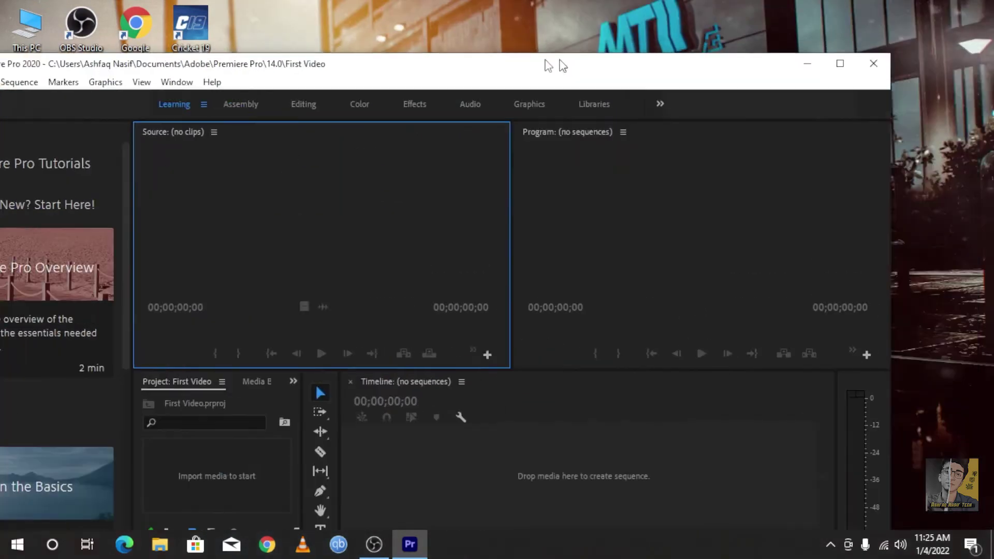
drag(875, 57, 518, 2)
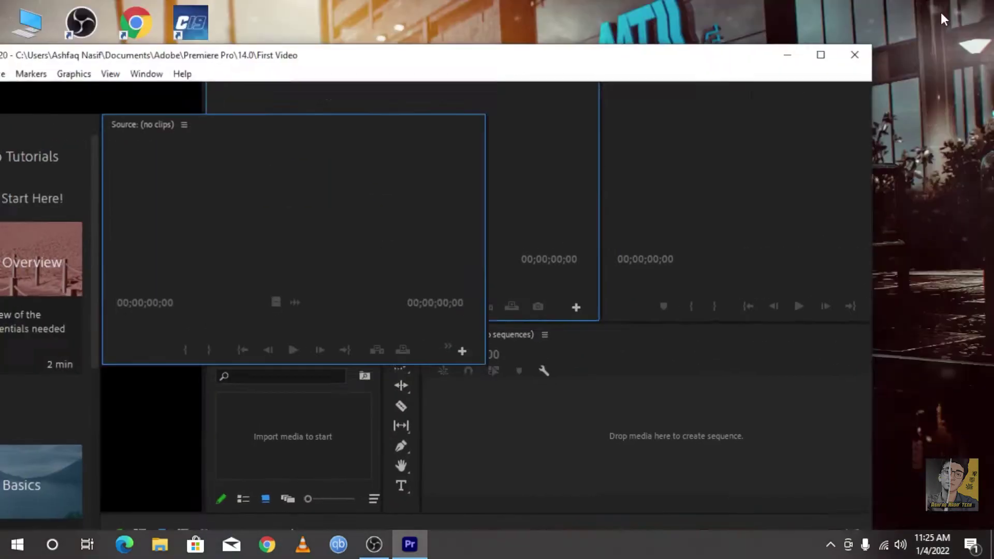
click(942, 10)
drag(587, 85, 689, 77)
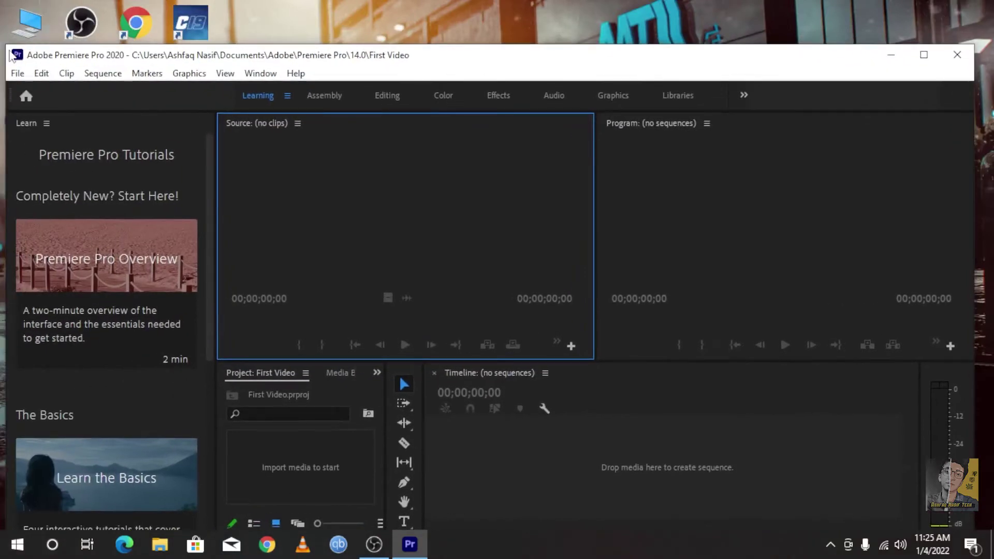
drag(3, 46, 221, 100)
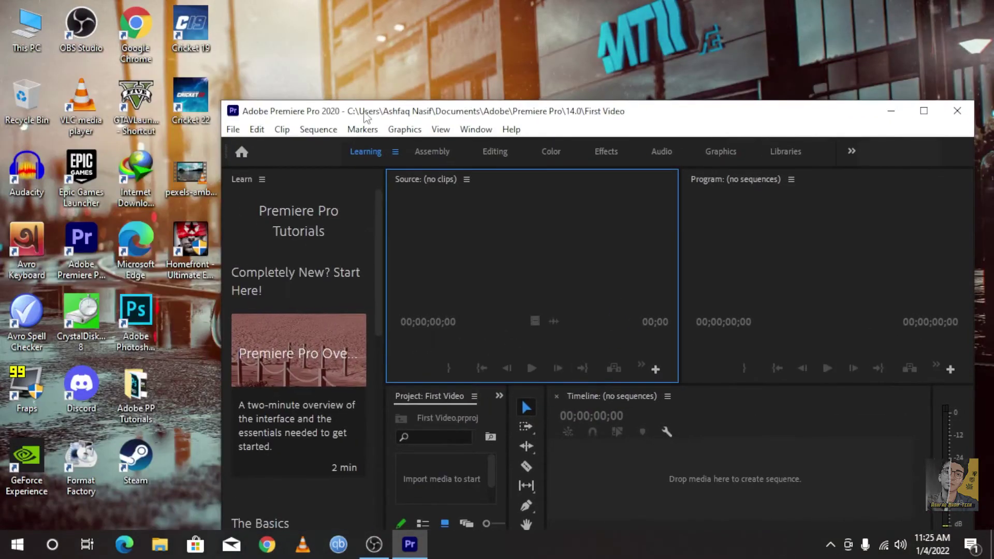
drag(363, 117, 348, 43)
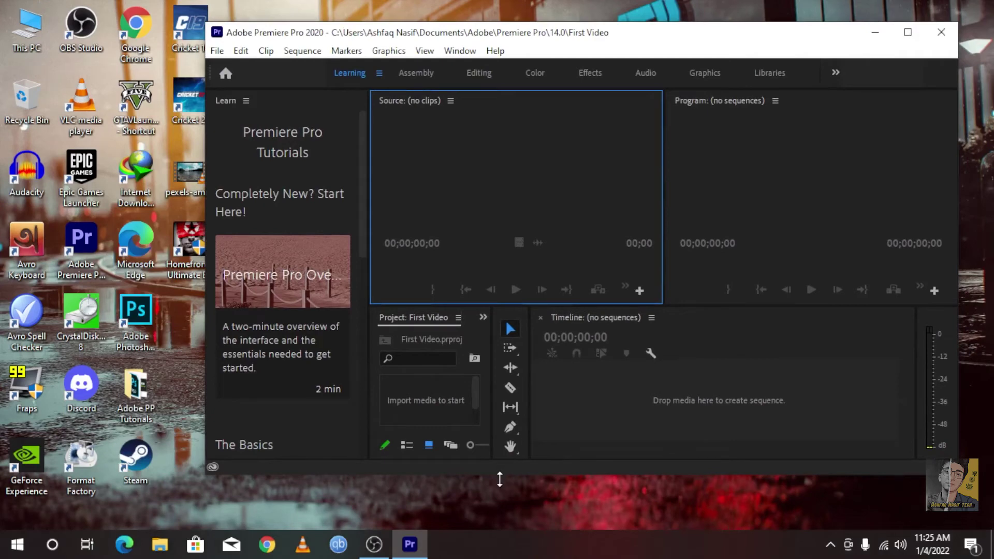
drag(500, 479, 500, 512)
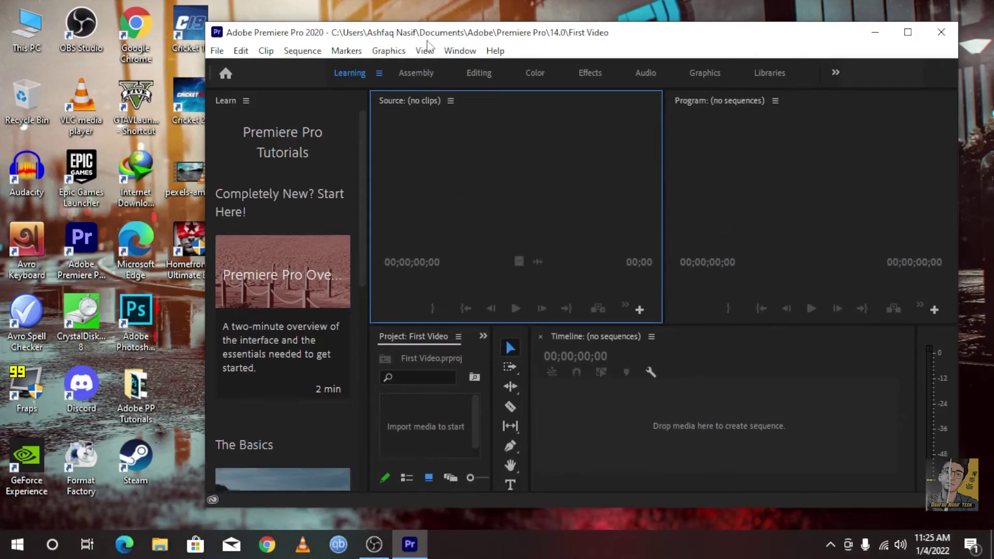
drag(427, 40, 487, 32)
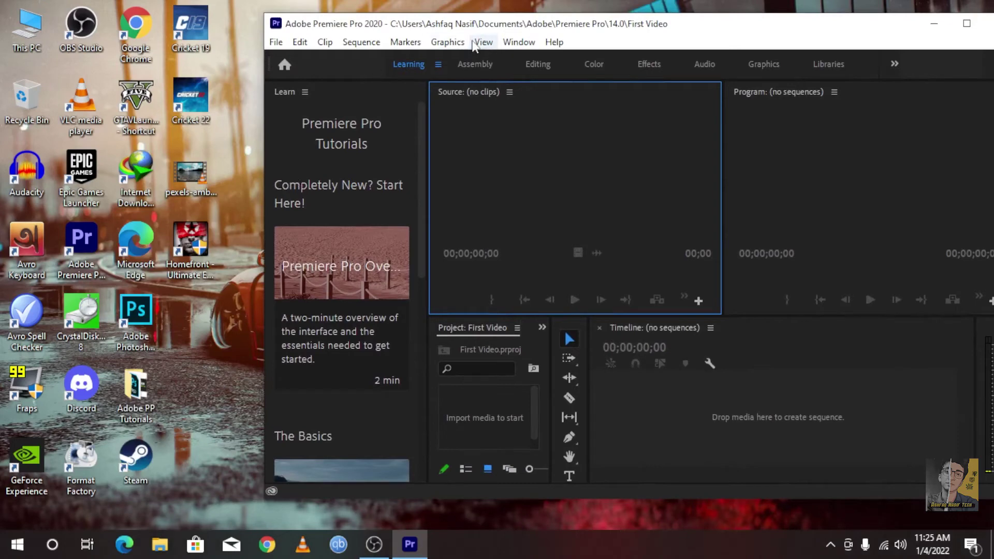
drag(469, 24, 536, 54)
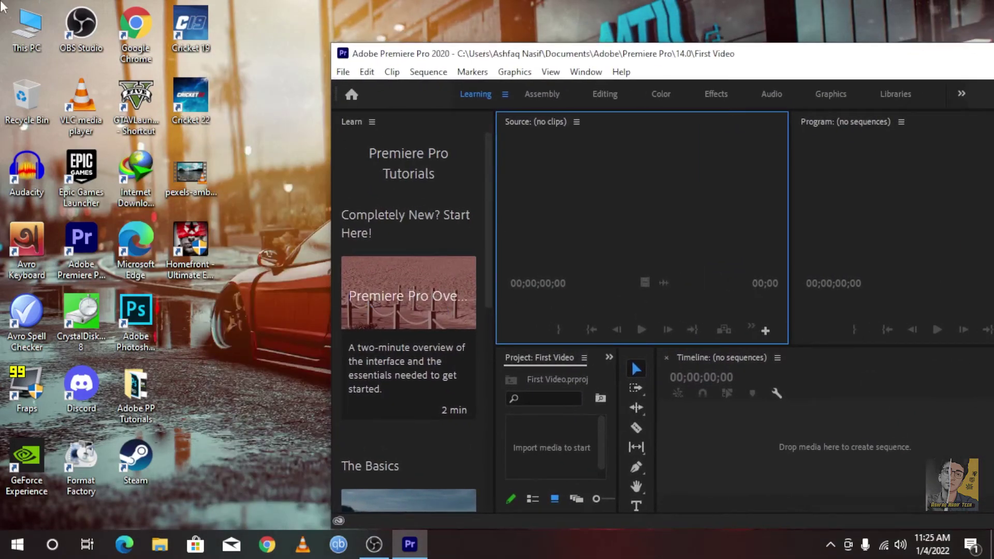
Browse the Downloads folder in This PC, close it, and move the Premiere window up and left.
double_click(29, 26)
click(84, 343)
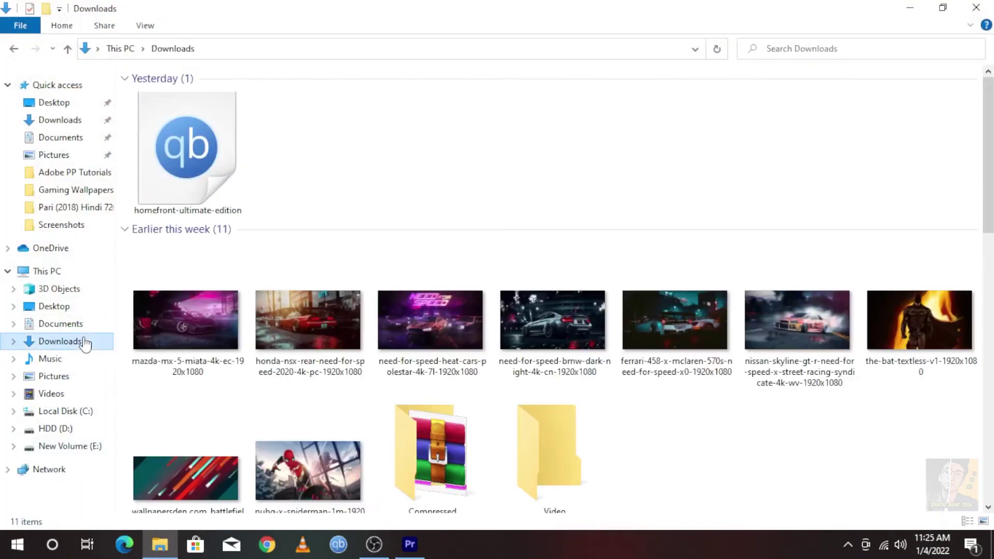
click(976, 8)
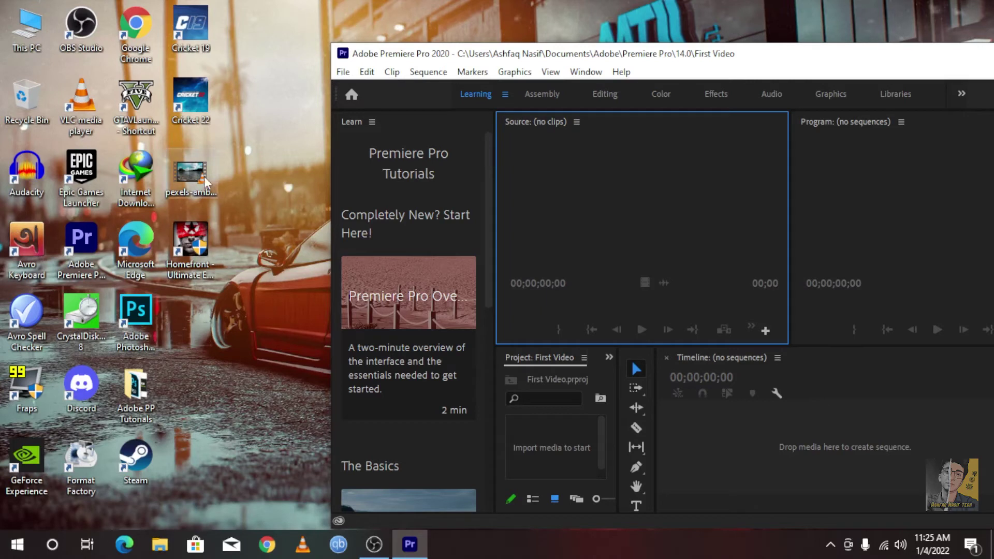
drag(633, 57, 565, 24)
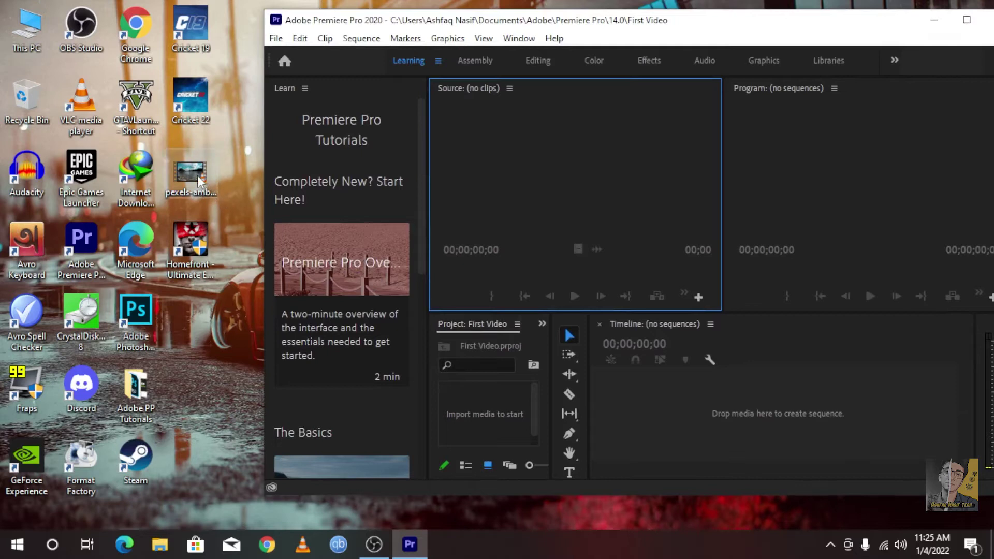
Drag the pexels river video from the desktop into the Project panel, then maximize Premiere.
drag(200, 182, 204, 205)
drag(225, 237, 480, 414)
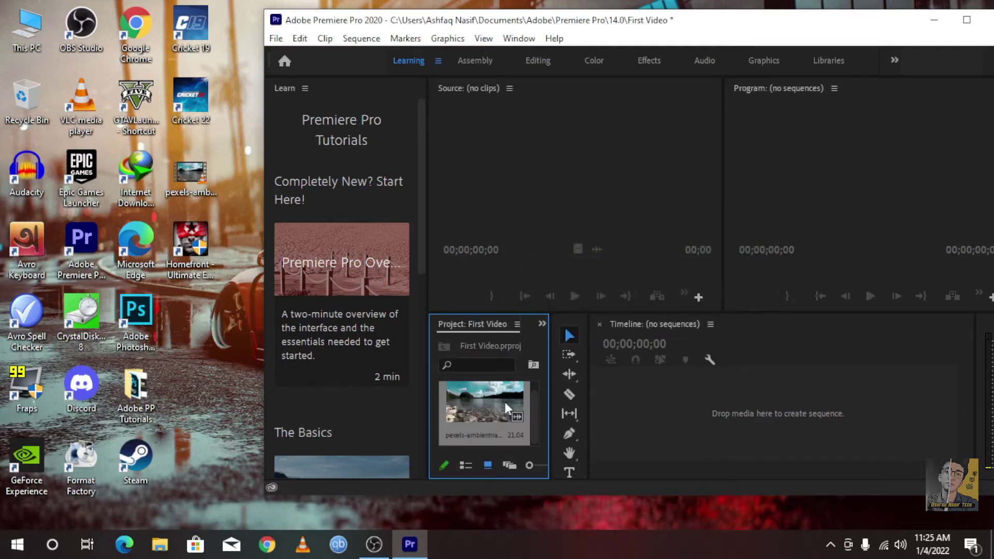
drag(136, 313, 134, 318)
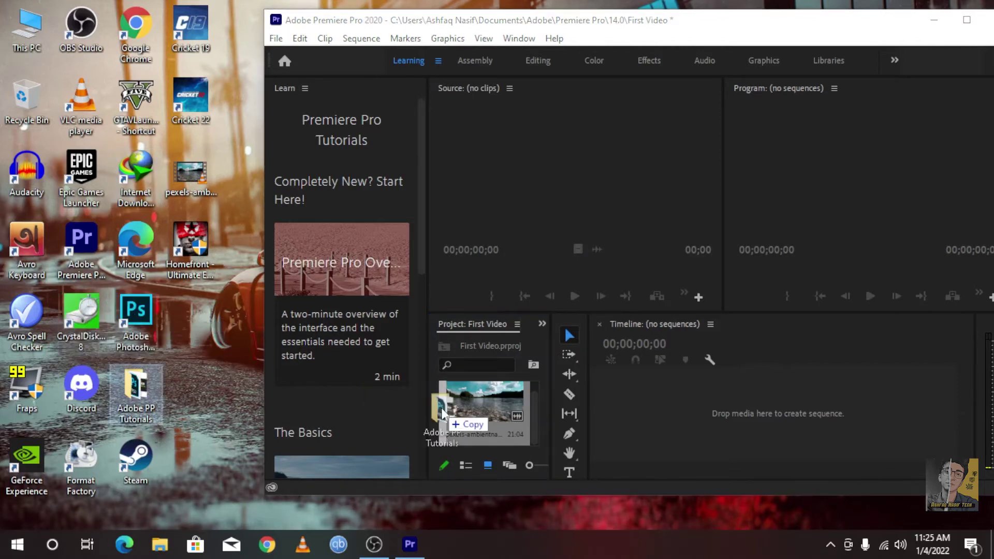
drag(134, 318, 159, 388)
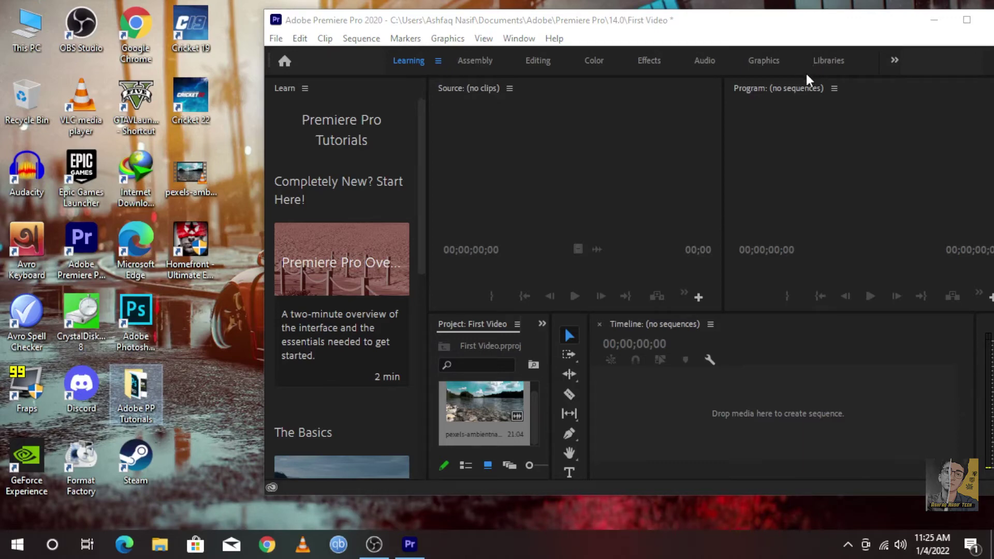
click(967, 19)
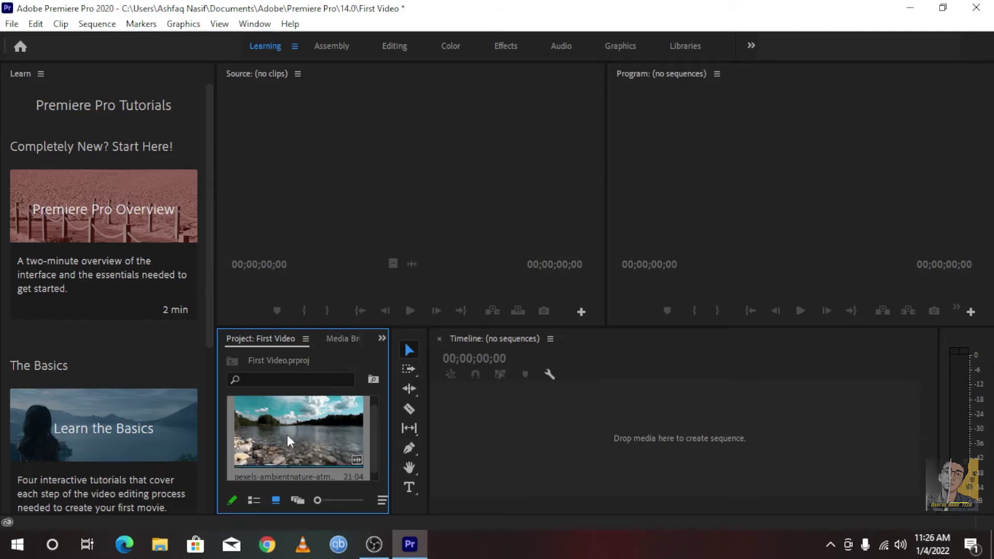
Drop the river clip onto the empty timeline as a new sequence, scrub it, and return to the start.
drag(310, 439, 544, 456)
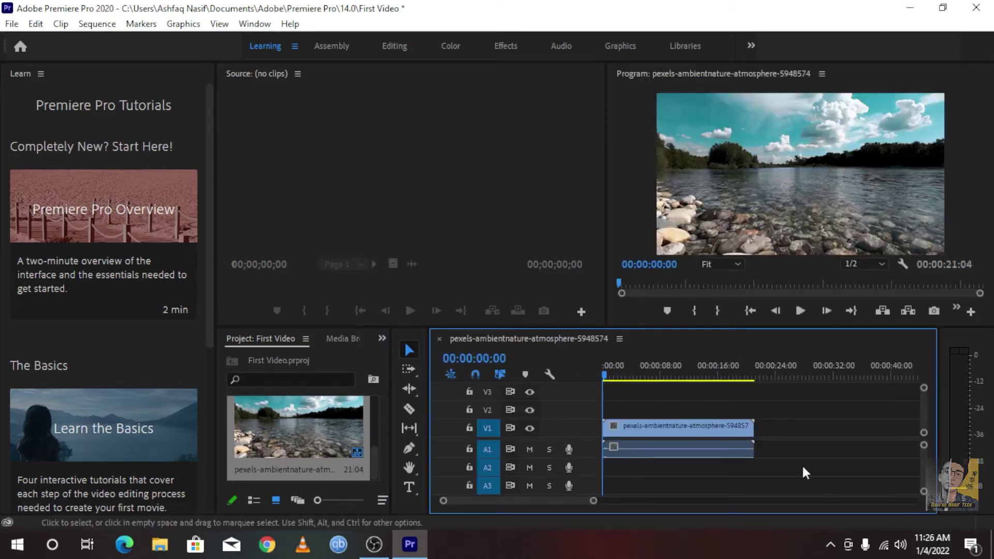
mouse_move(620, 286)
mouse_down()
mouse_move(925, 309)
mouse_move(585, 339)
mouse_up()
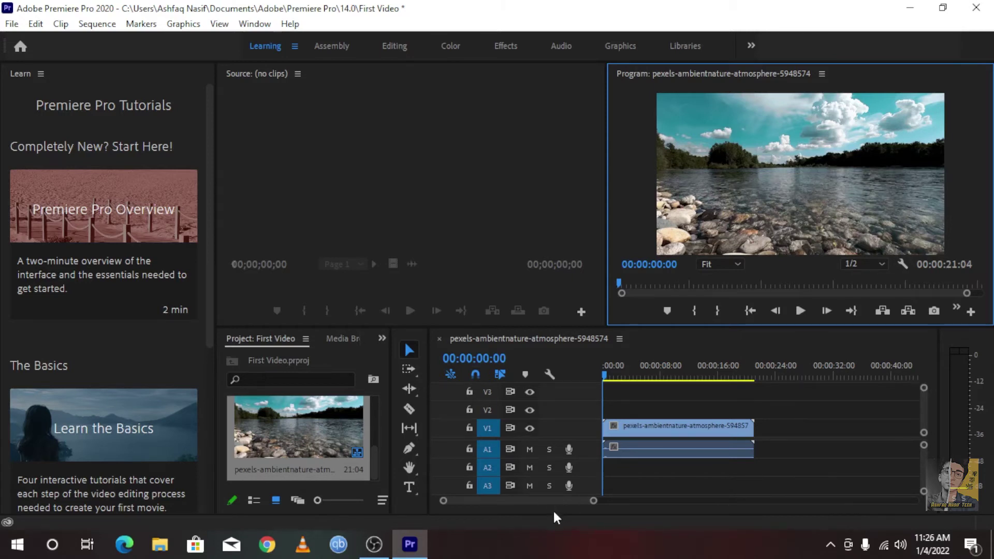
click(642, 366)
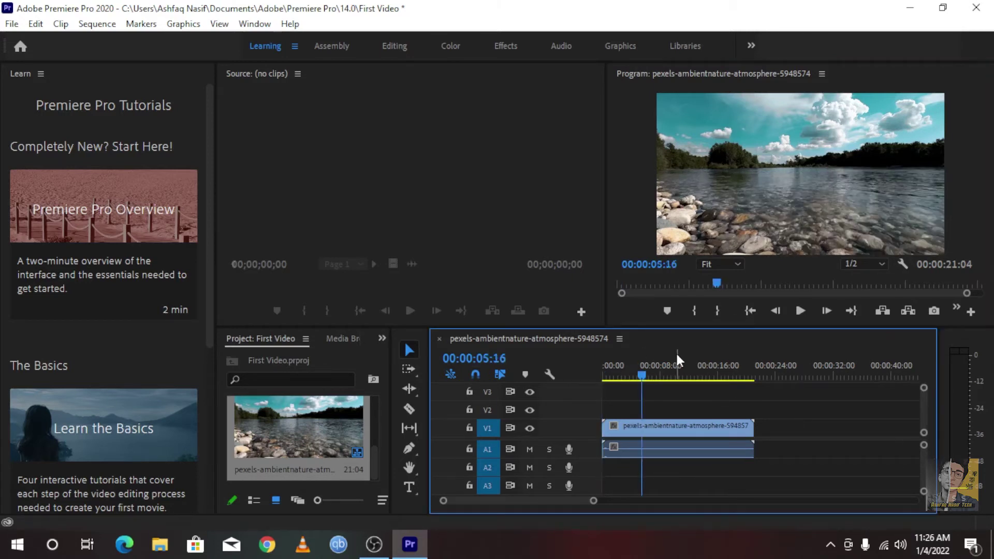
key(Home)
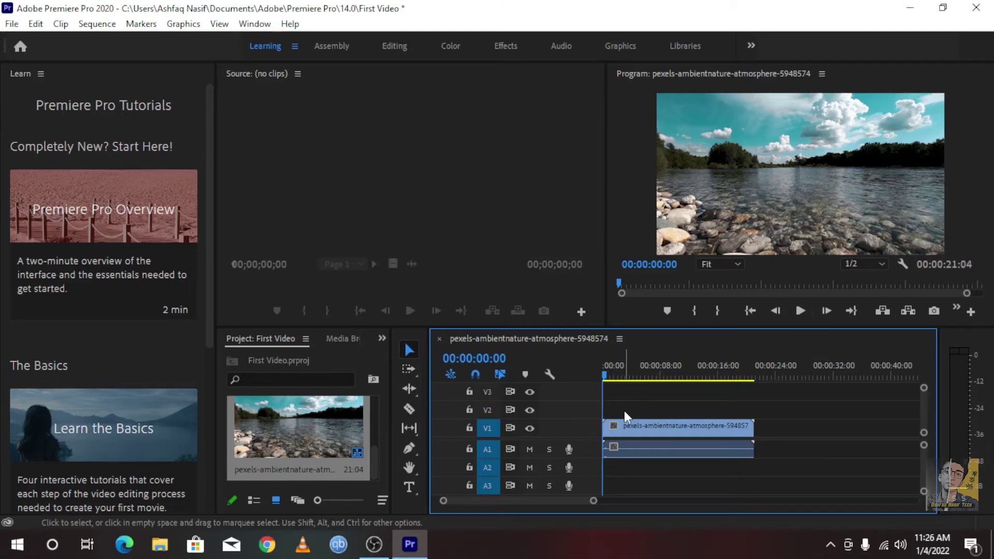
Select the river clip and play the sequence from the start.
click(622, 462)
click(620, 455)
click(280, 464)
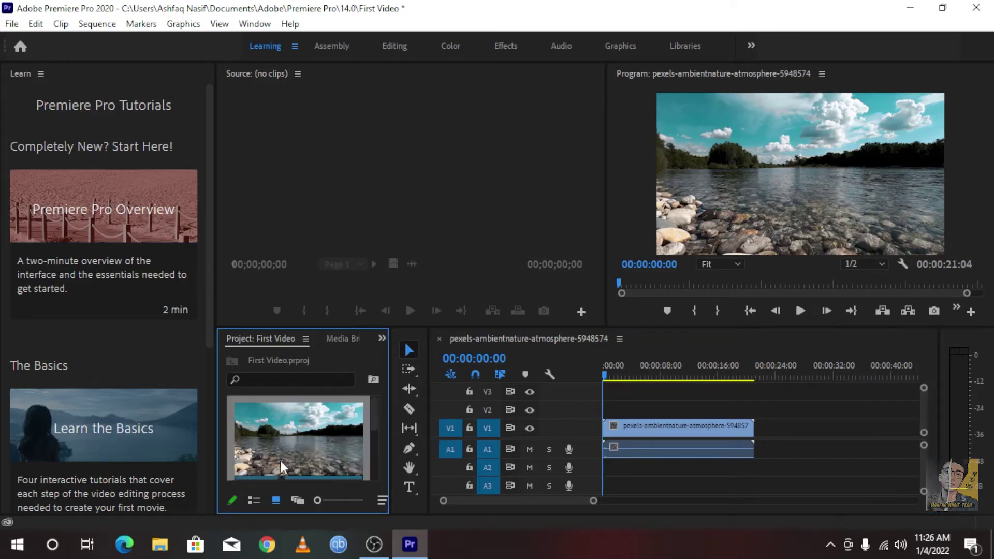
click(606, 376)
key(space)
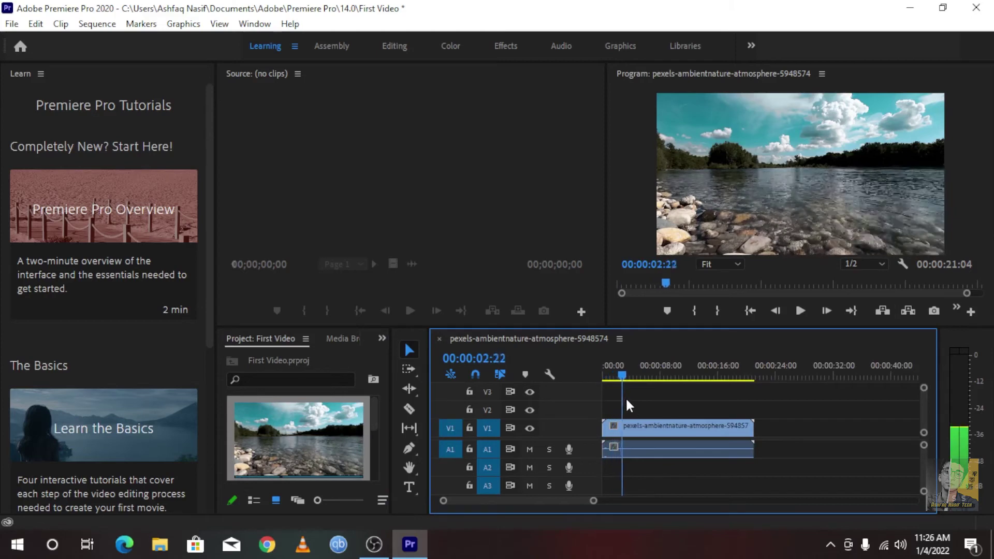
Scrub the playhead to the 00:00:04:01 cut point and select the clip with its audio.
click(619, 386)
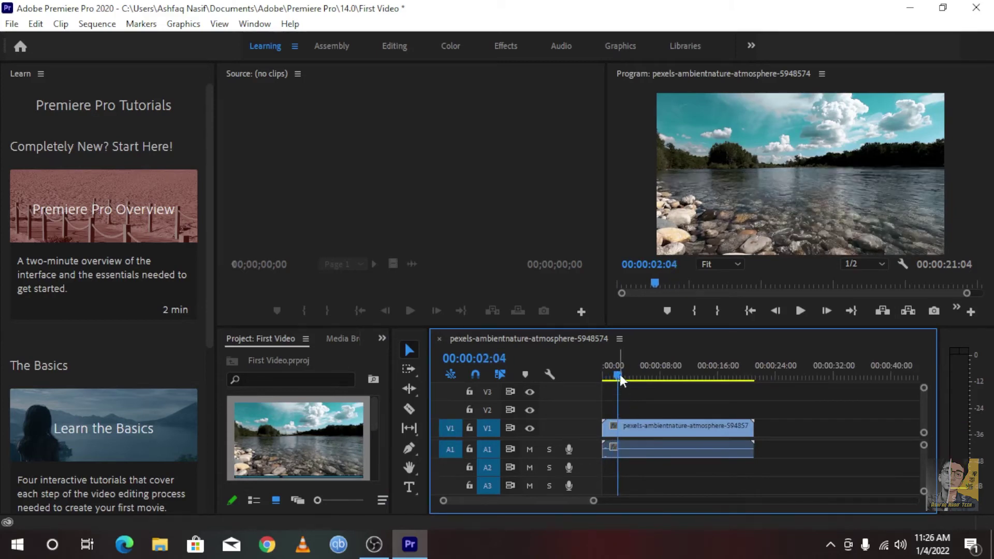
drag(618, 379, 620, 386)
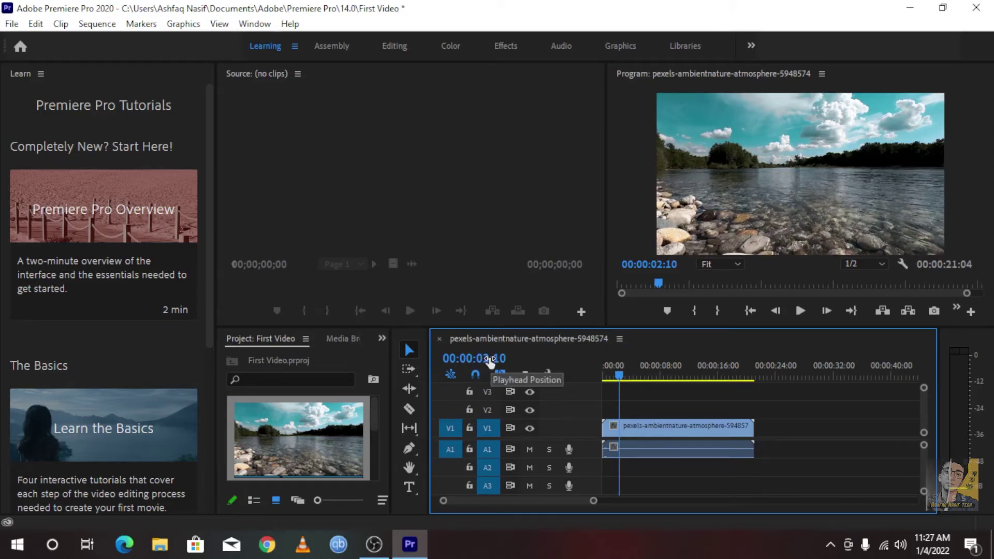
click(622, 377)
drag(623, 378, 625, 390)
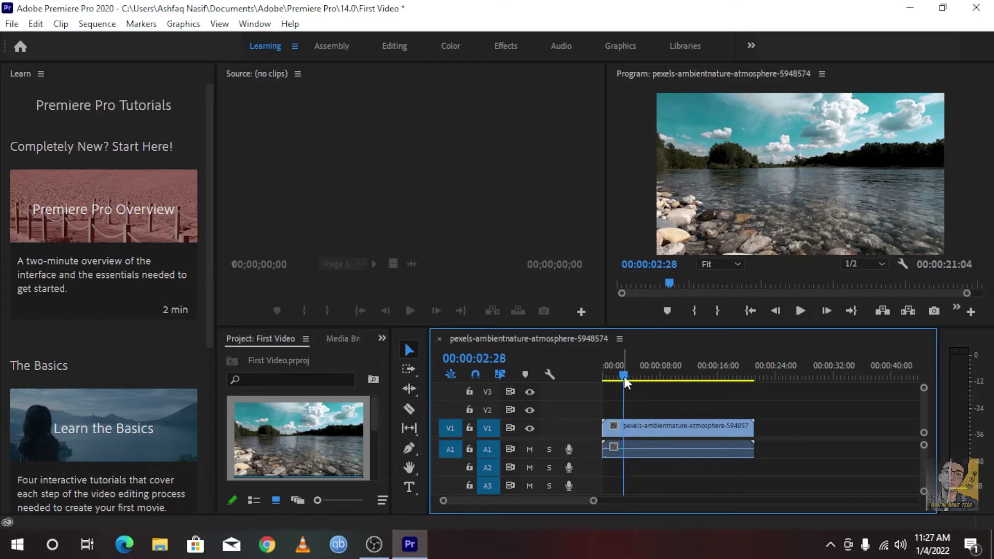
drag(623, 377, 633, 383)
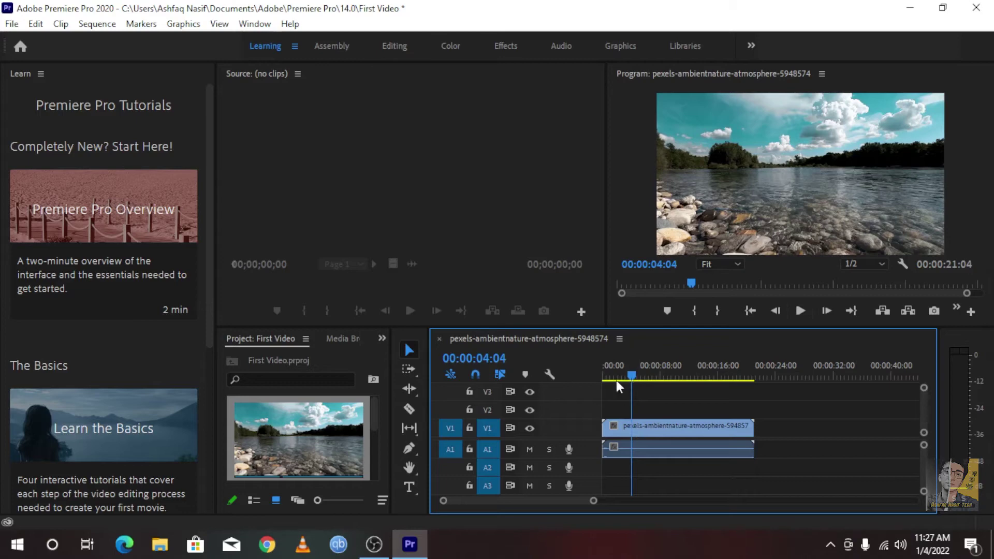
mouse_move(632, 377)
mouse_down()
mouse_move(624, 375)
mouse_move(631, 377)
mouse_up()
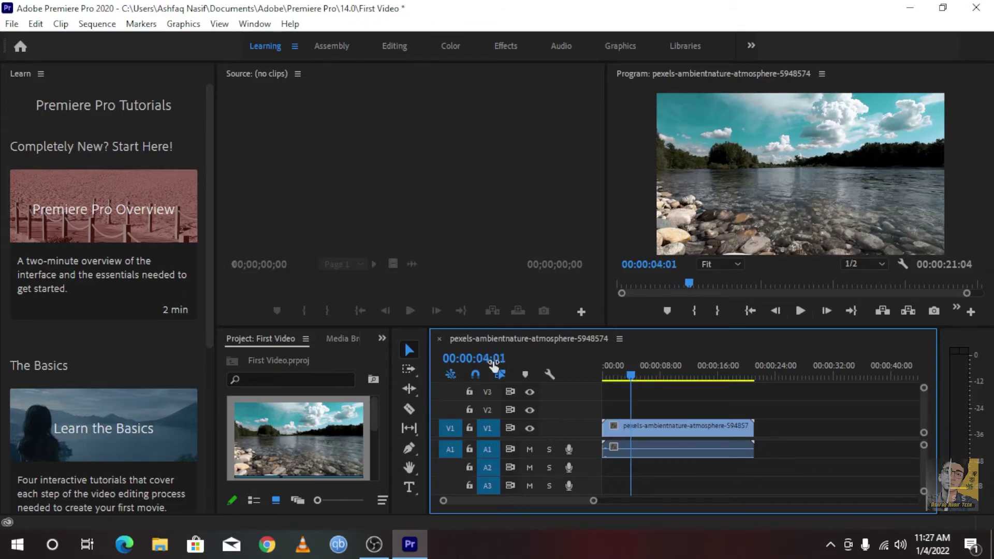
click(638, 424)
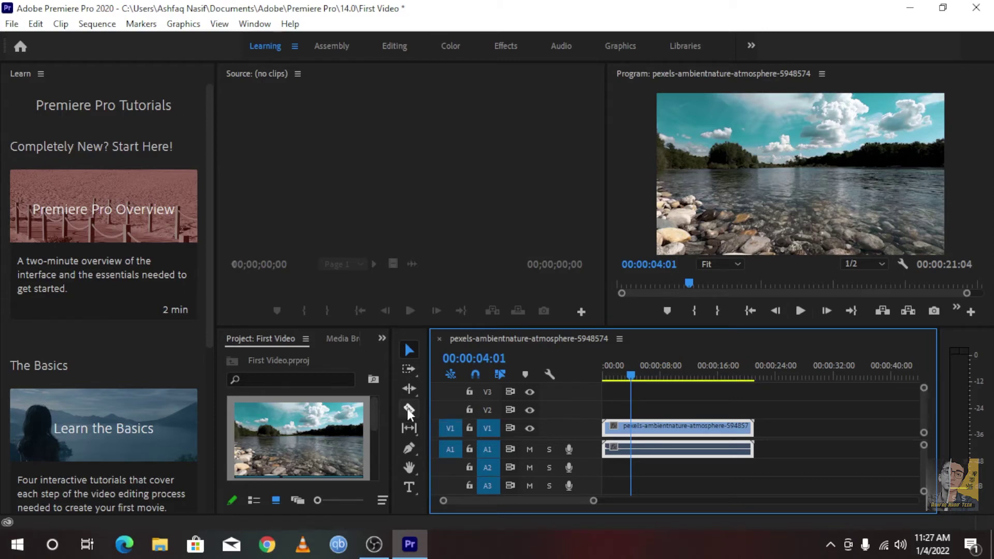
Split the river clip with the Razor tool at the 4-second playhead.
click(408, 409)
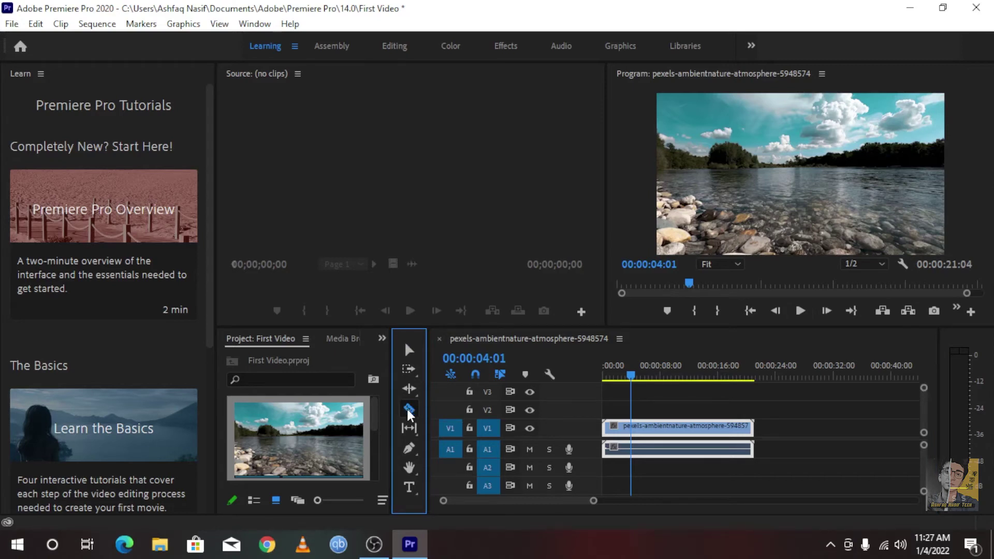
click(632, 429)
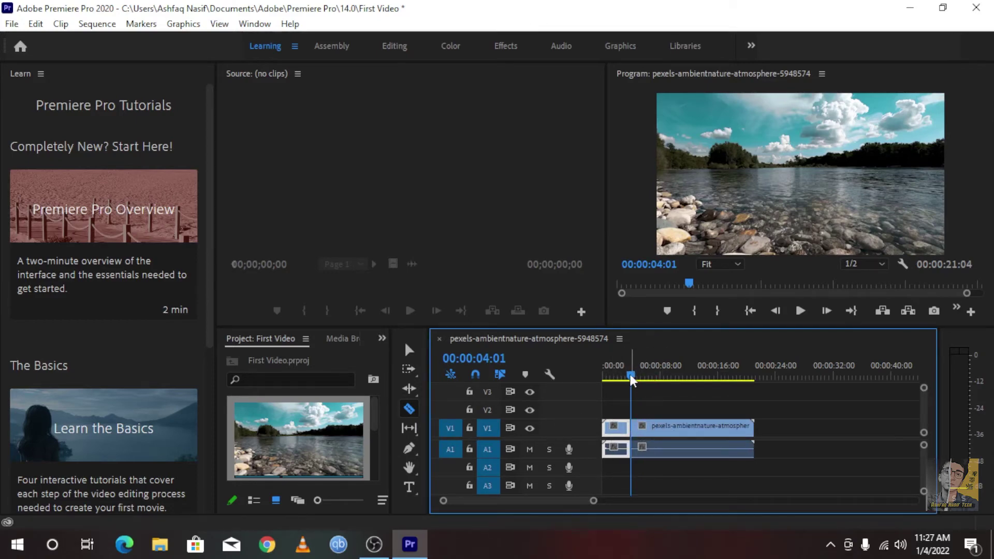
drag(630, 375, 625, 378)
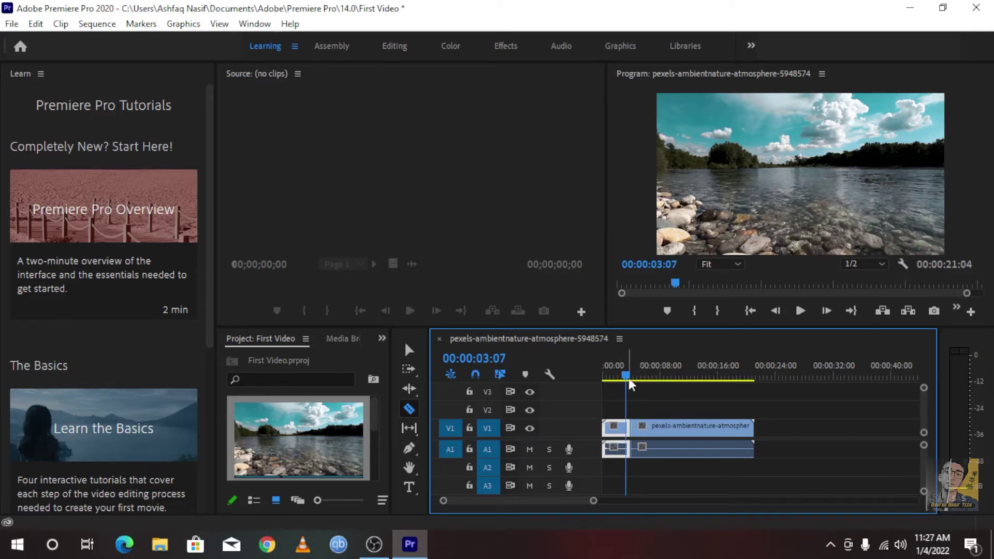
drag(627, 375, 625, 378)
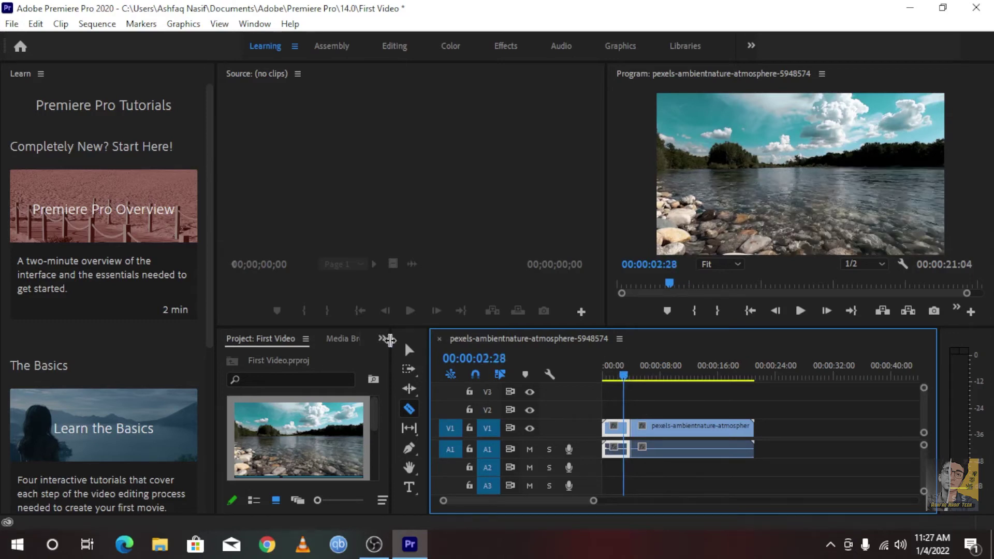
Delete the short opening piece and slide the remaining clip back to 00:00:00.
click(410, 350)
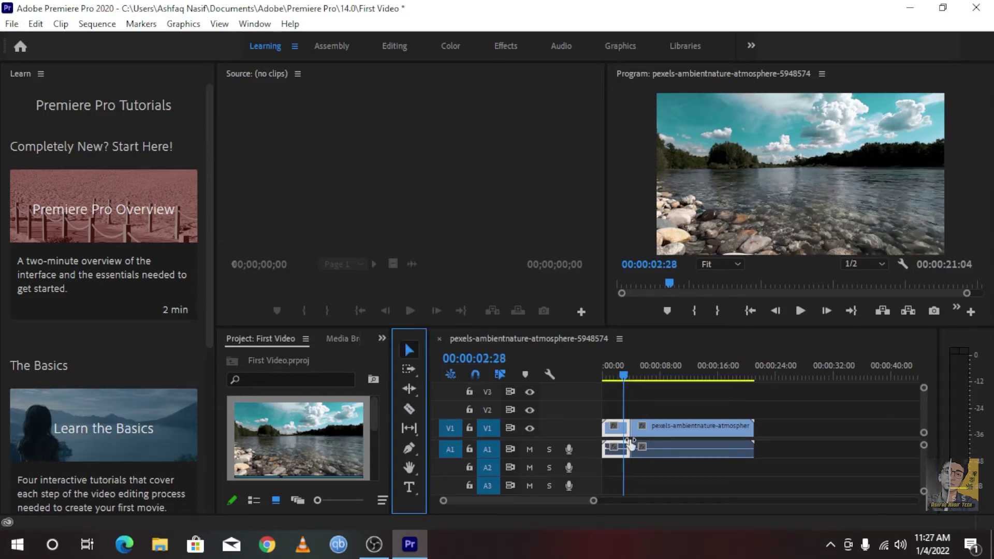
click(616, 429)
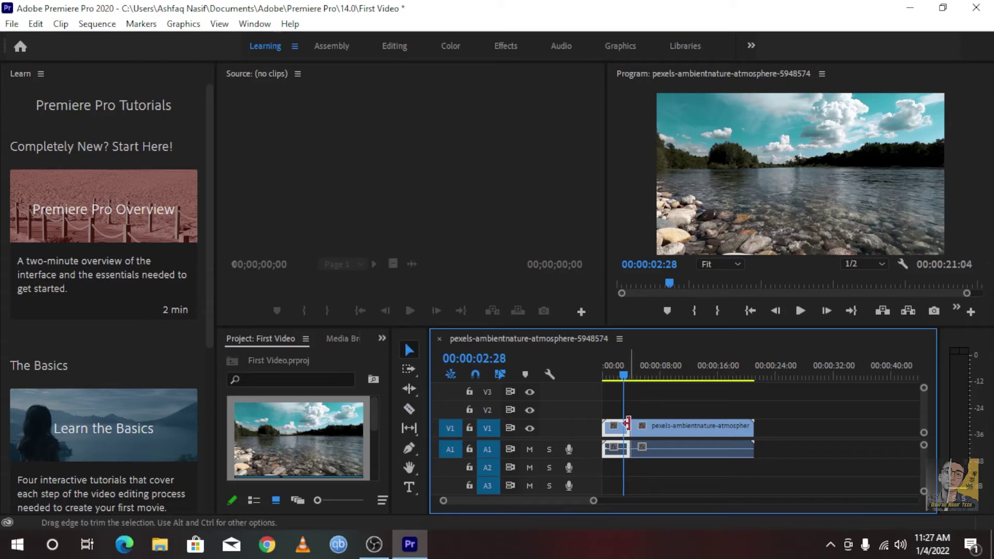
click(679, 436)
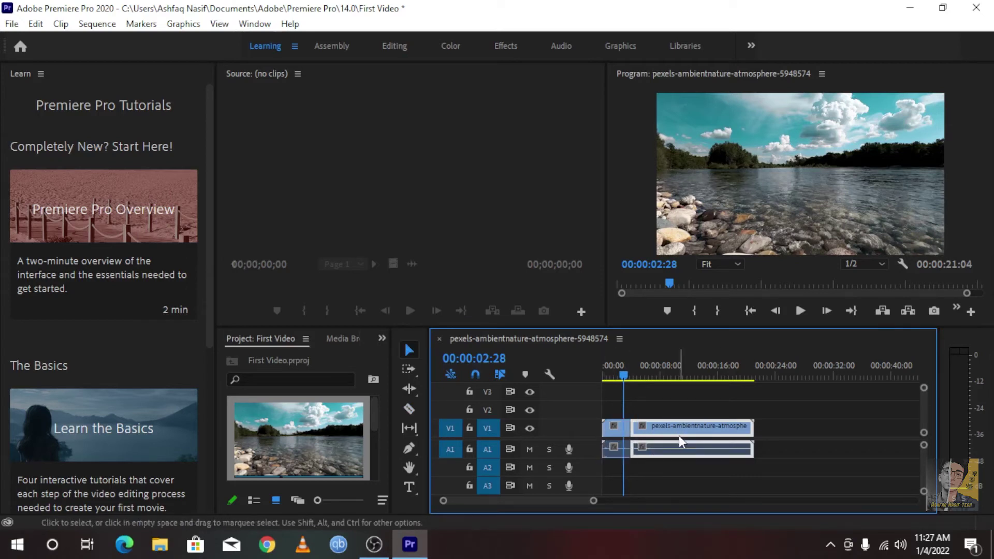
click(616, 433)
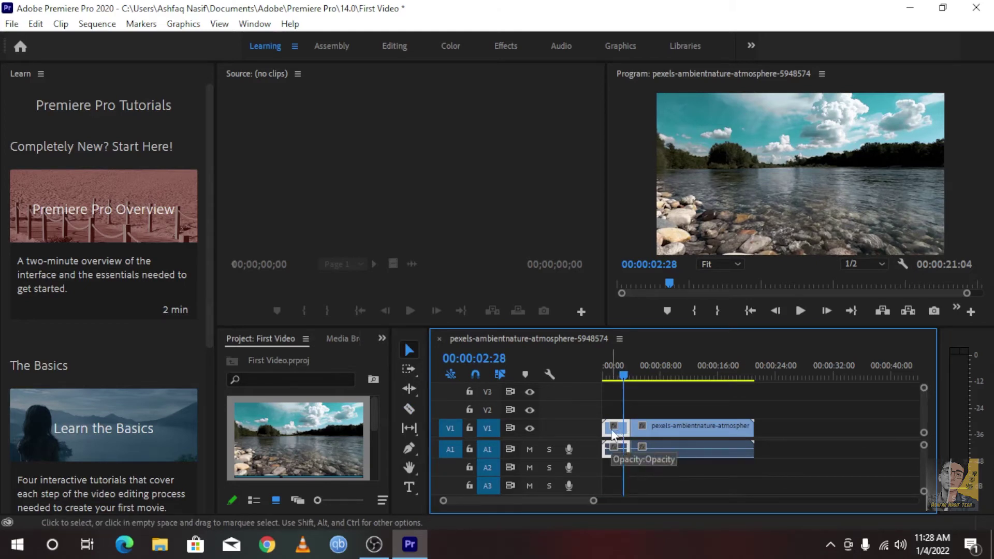
key(Delete)
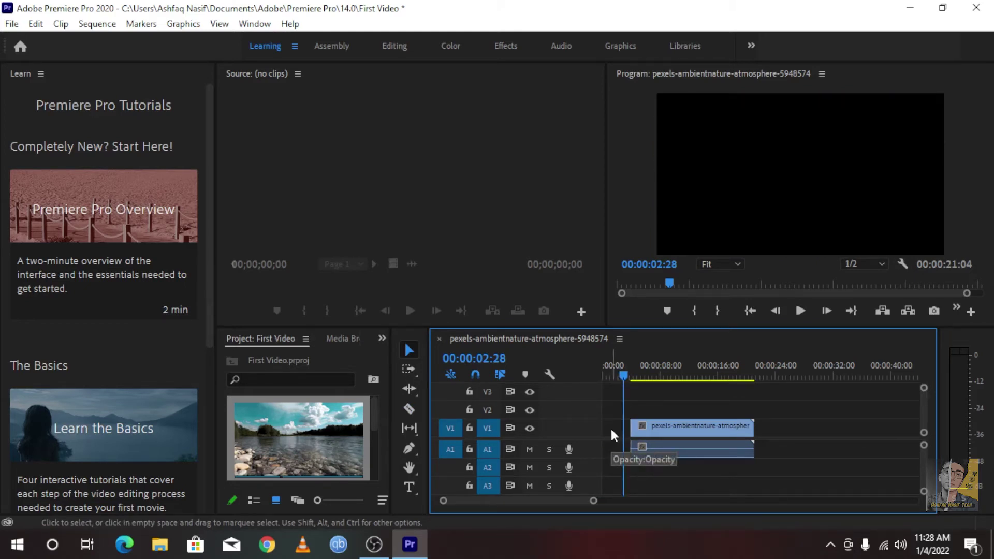
mouse_move(634, 399)
mouse_down()
mouse_move(647, 427)
mouse_move(637, 433)
mouse_up()
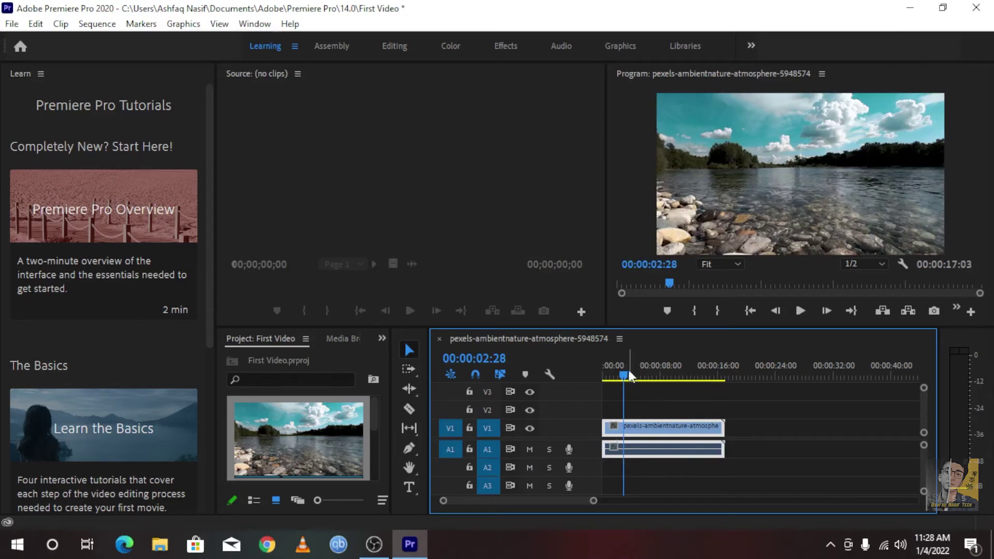
drag(629, 370, 547, 358)
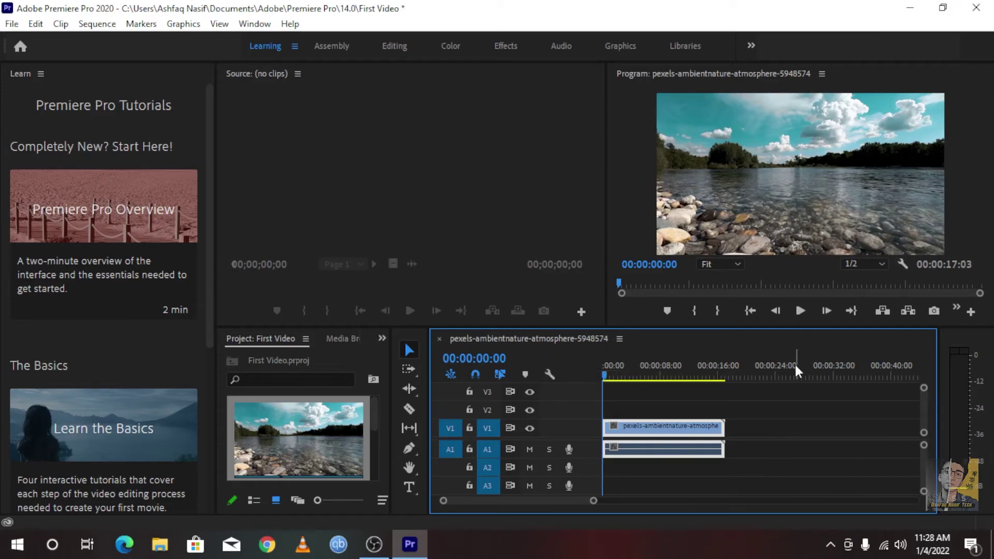
Razor-cut the clip at 00:00:15:22 and delete the short tail piece.
drag(695, 369, 711, 386)
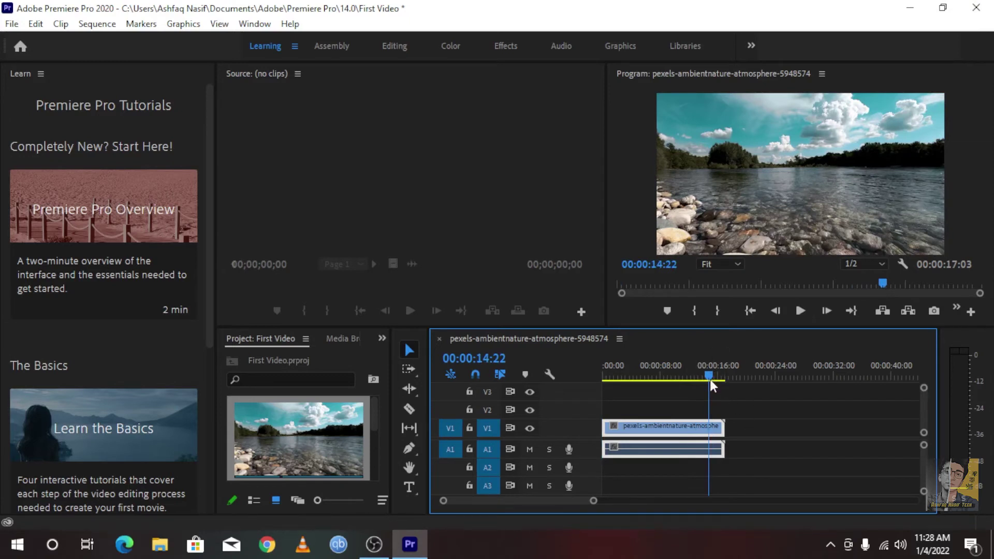
drag(710, 373, 716, 383)
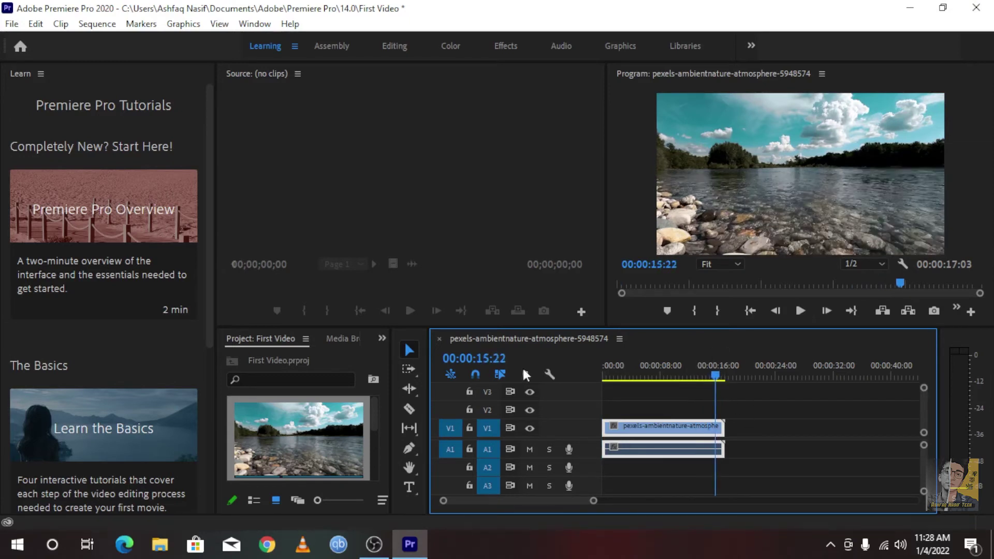
click(409, 410)
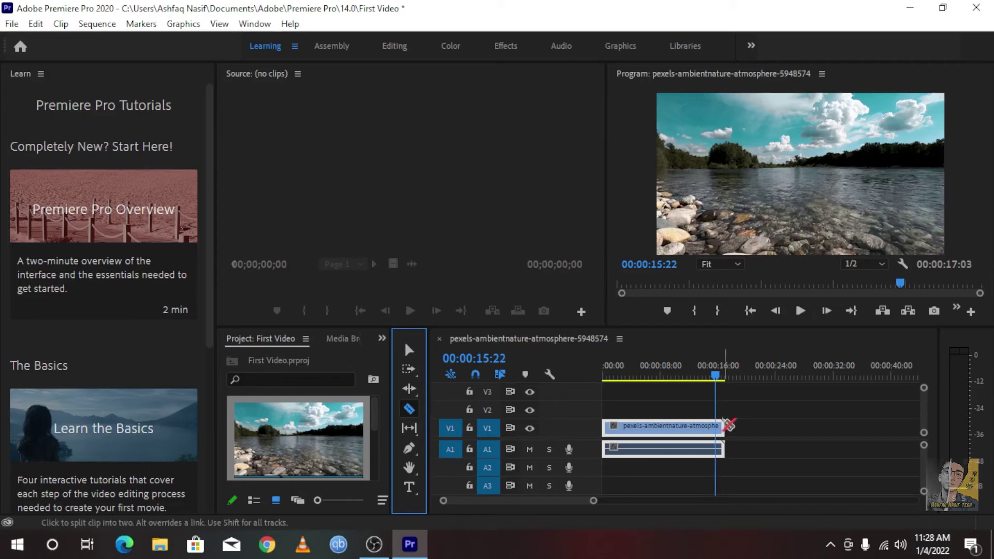
click(720, 434)
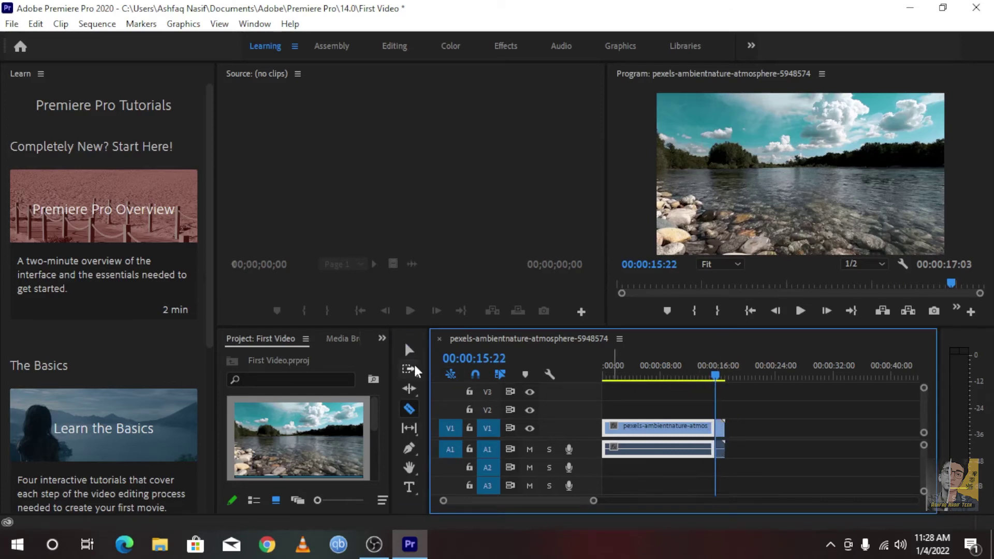
click(409, 353)
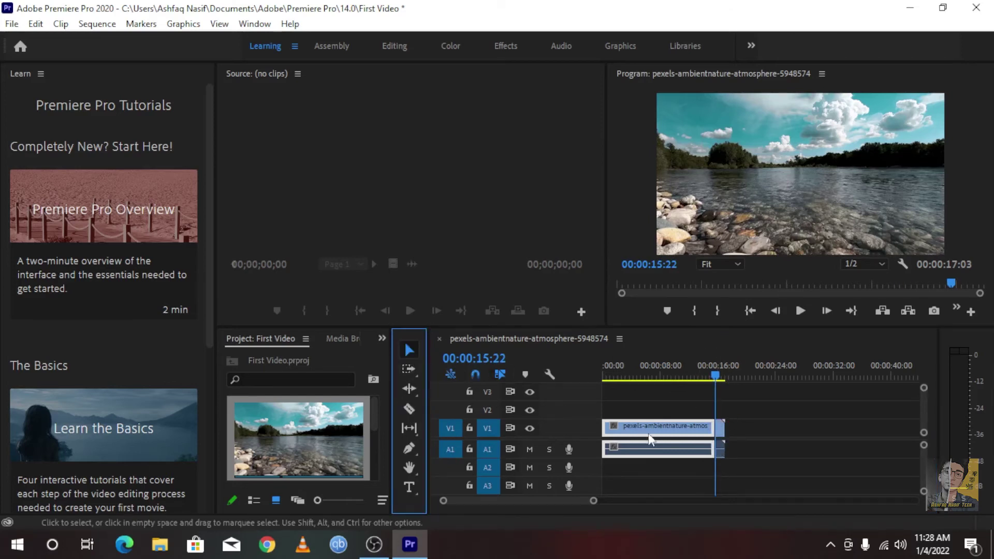
click(722, 429)
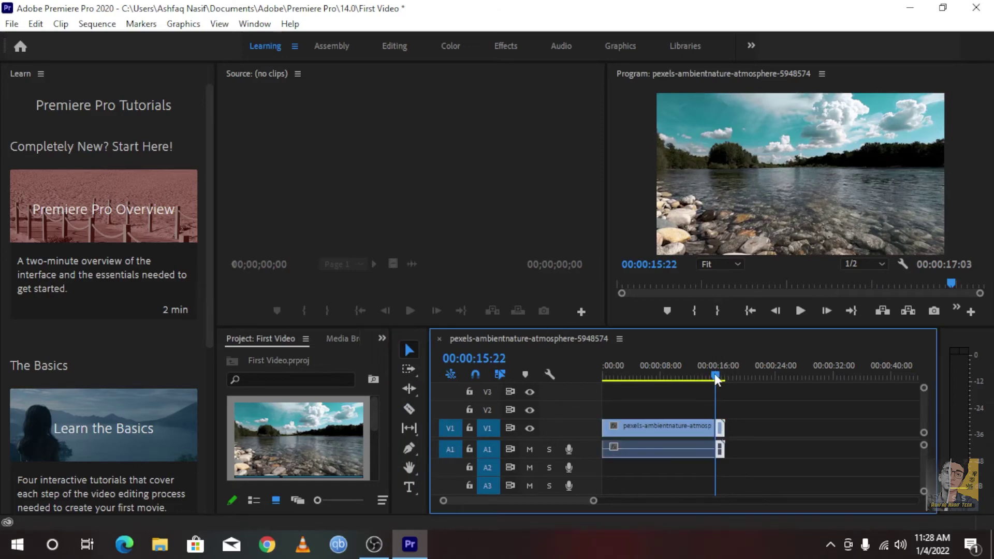
click(718, 374)
click(720, 378)
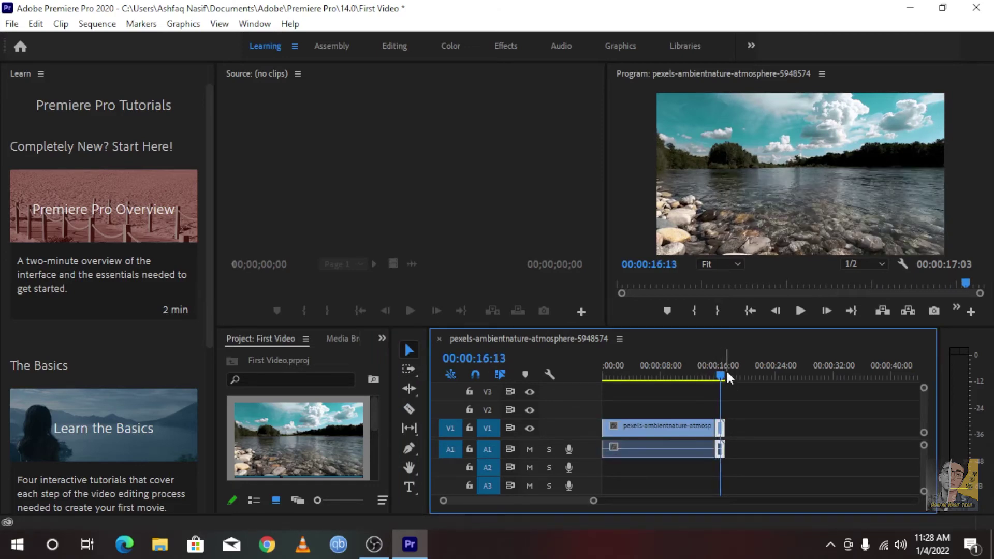
key(Delete)
Select the trimmed clip and park the playhead at 00:00:06:17.
drag(726, 369, 703, 375)
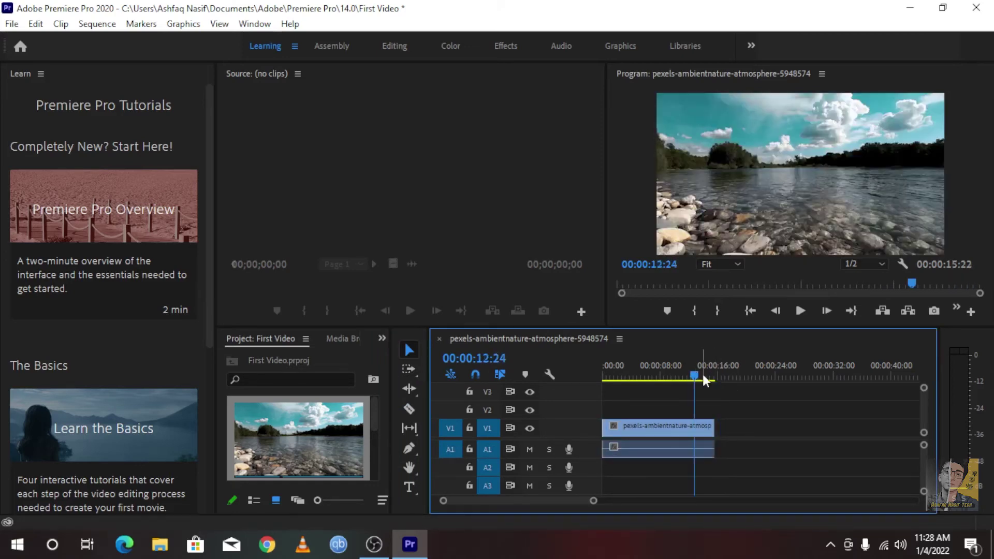
key(Home)
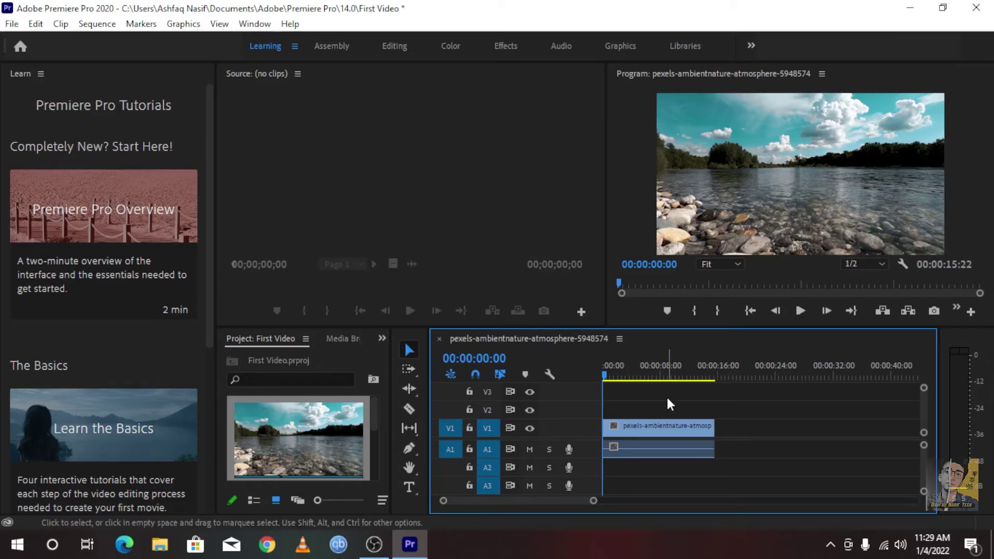
mouse_move(633, 375)
mouse_down()
mouse_move(668, 378)
mouse_move(648, 380)
mouse_up()
click(645, 421)
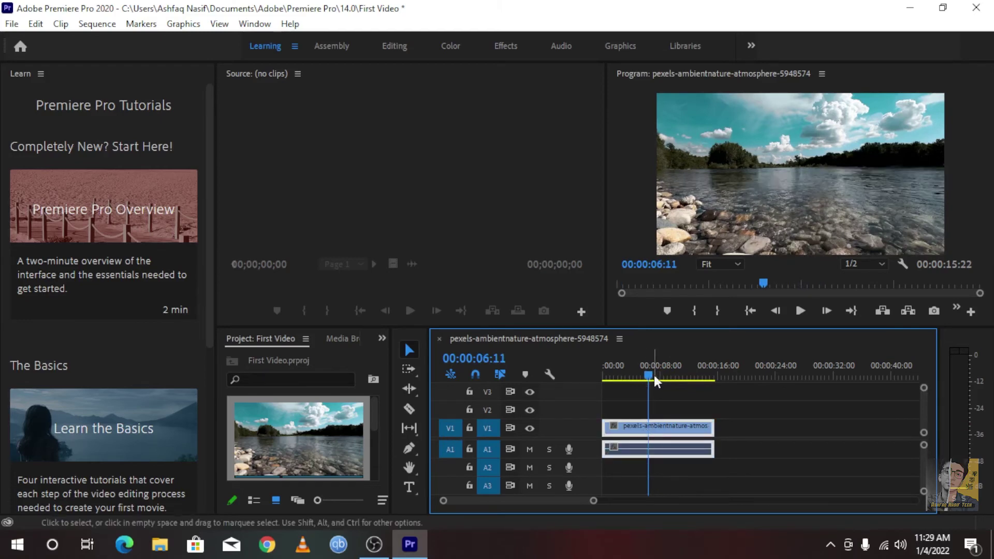
drag(650, 371, 651, 375)
Razor-cut the clip at 00:00:06:17 and again slightly later to isolate a middle section.
click(408, 409)
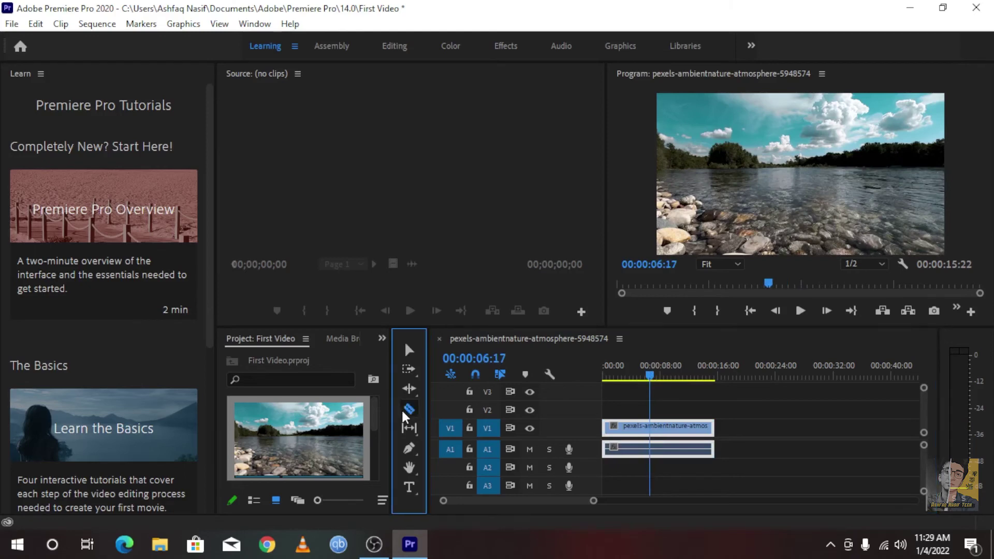
click(650, 428)
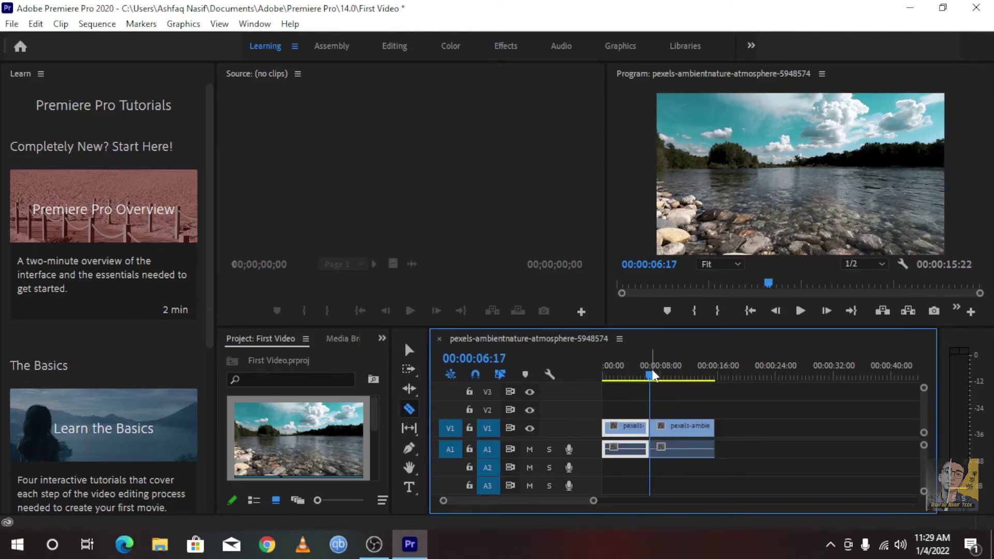
drag(651, 373, 670, 386)
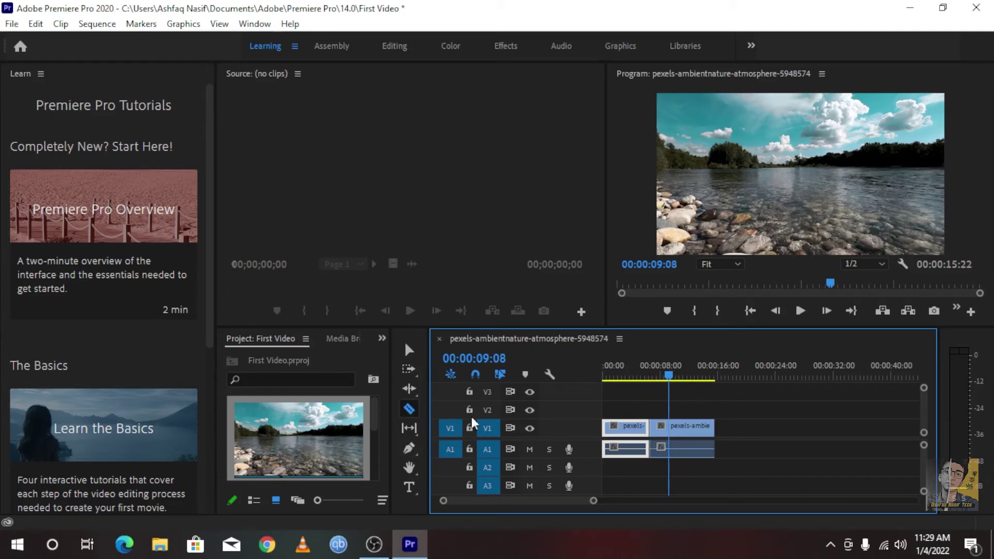
click(669, 427)
drag(669, 375, 661, 375)
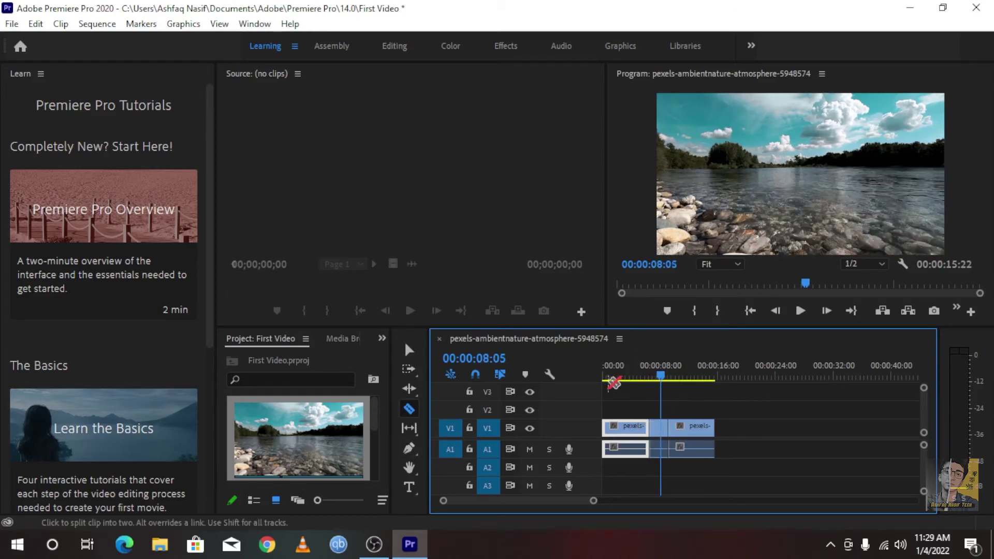
Delete the middle piece and Ripple Delete the gap so the two pieces join.
click(412, 350)
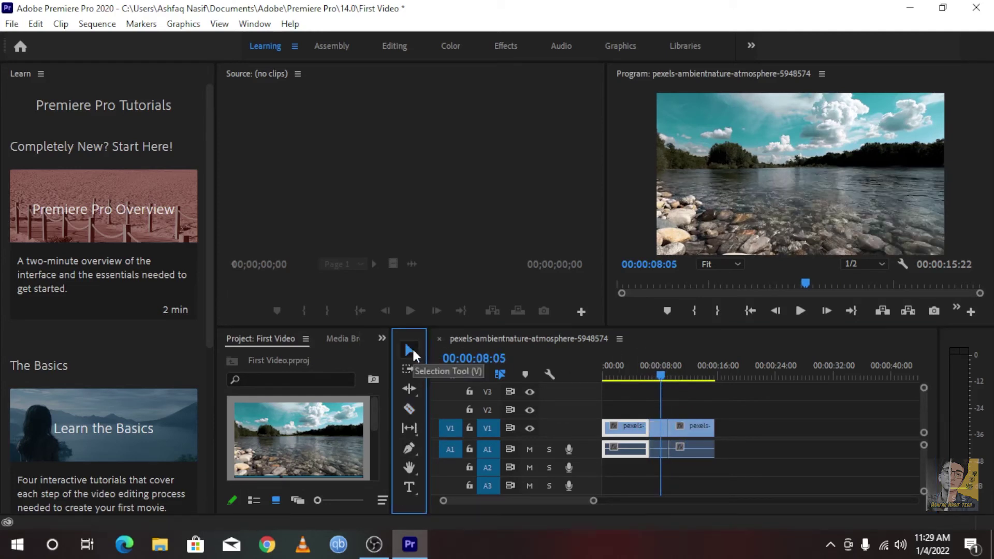
click(658, 428)
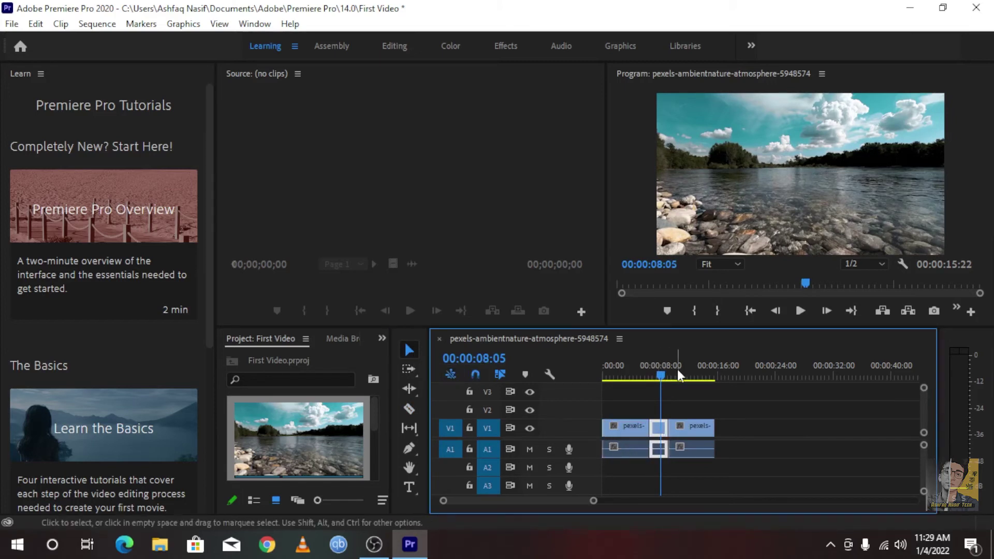
key(Delete)
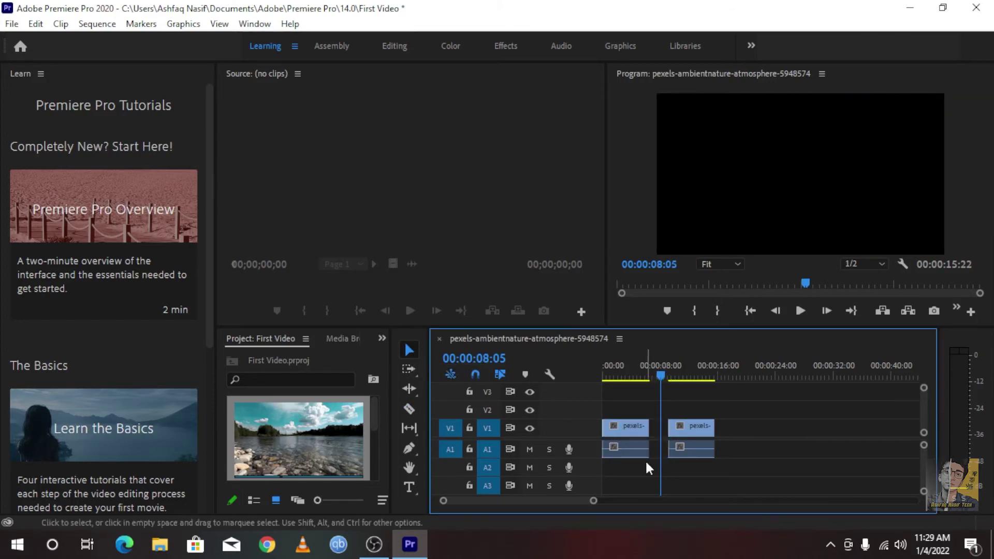
click(703, 427)
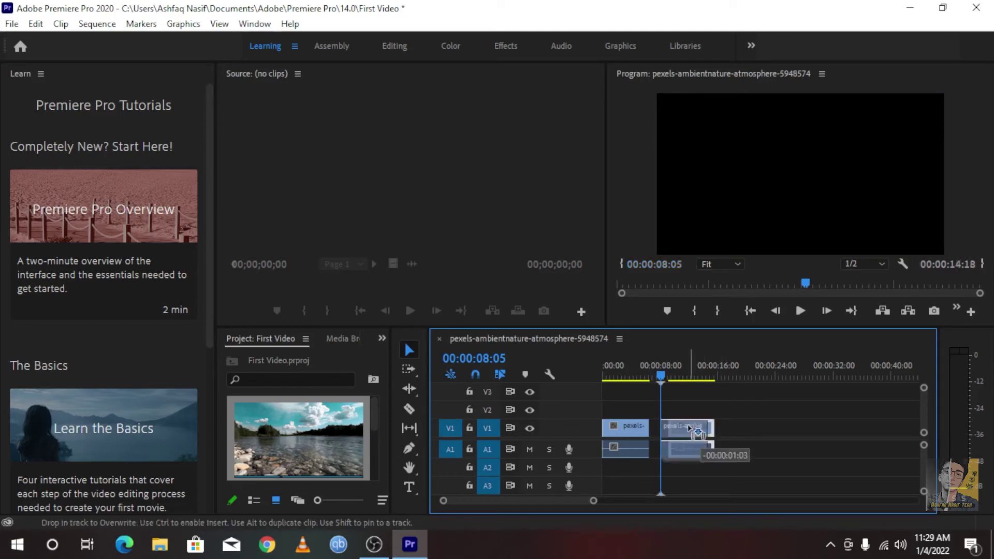
click(655, 402)
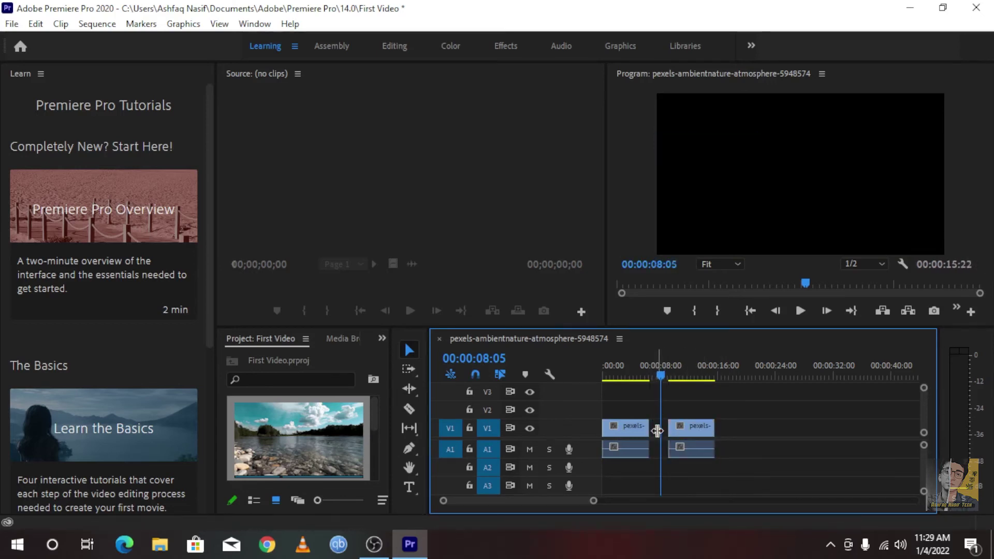
right_click(658, 431)
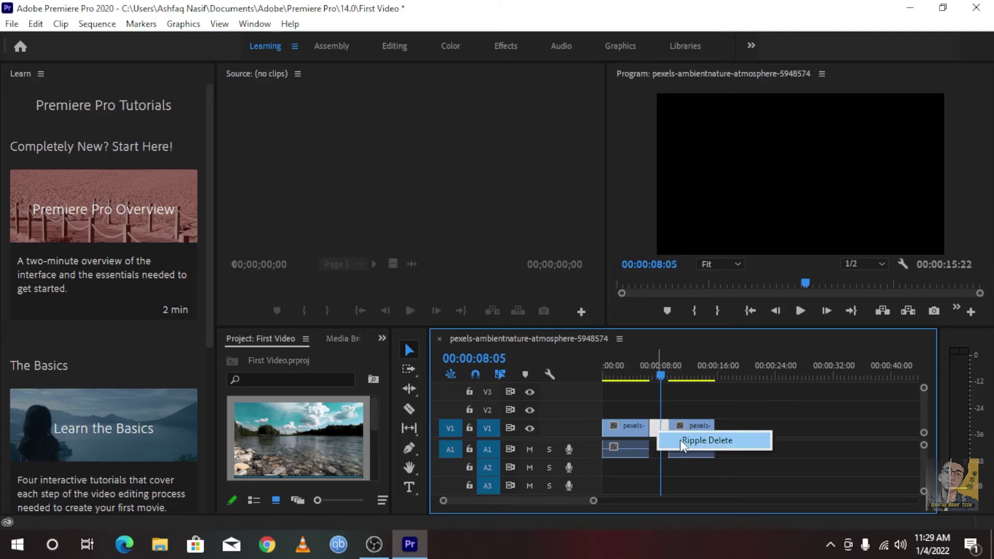
click(712, 440)
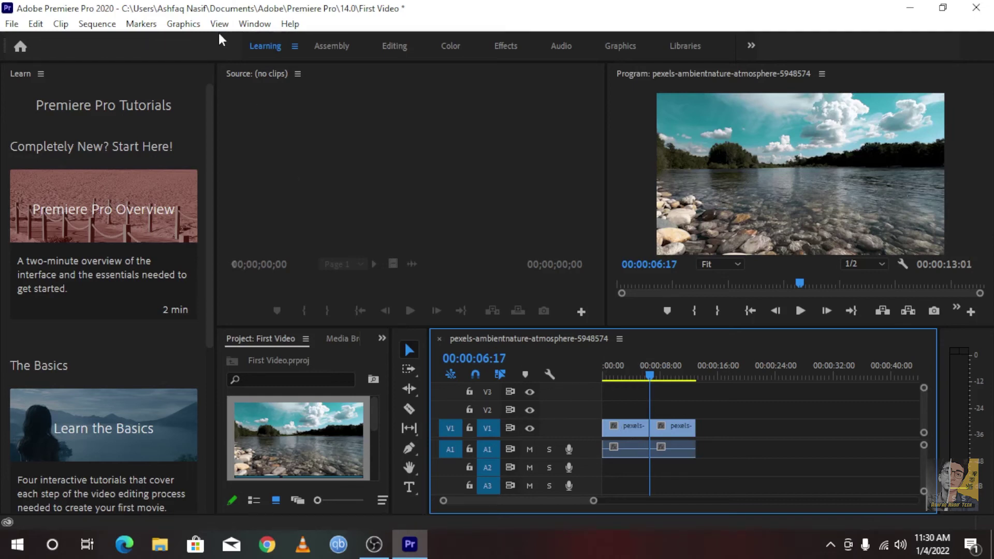
Open the Effects panel via Window > Effects and bring its list to the front.
click(255, 24)
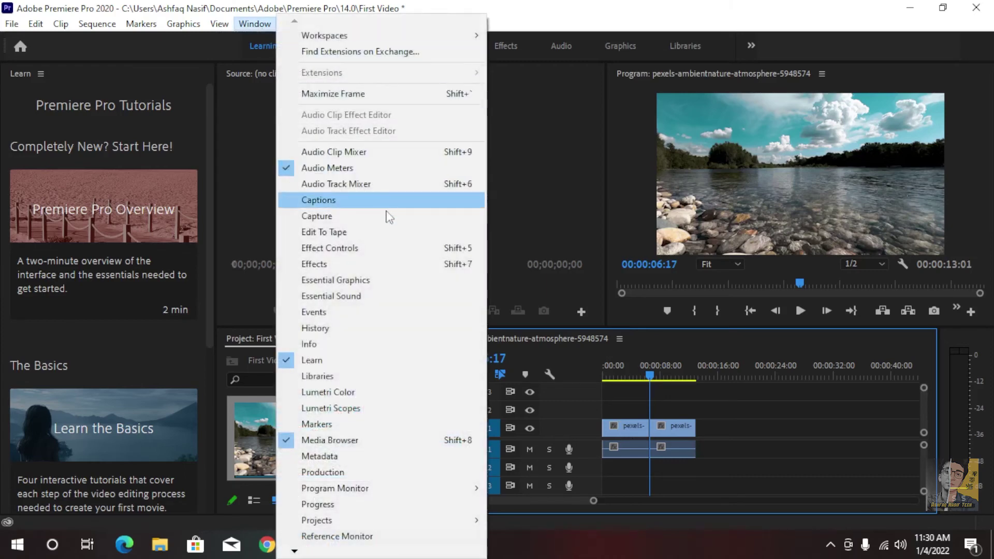
click(315, 267)
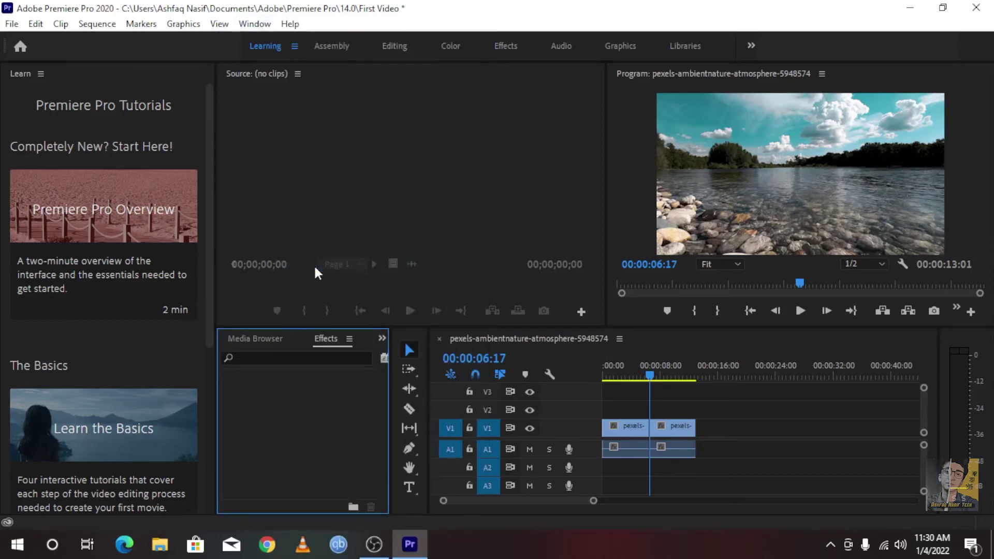
click(310, 358)
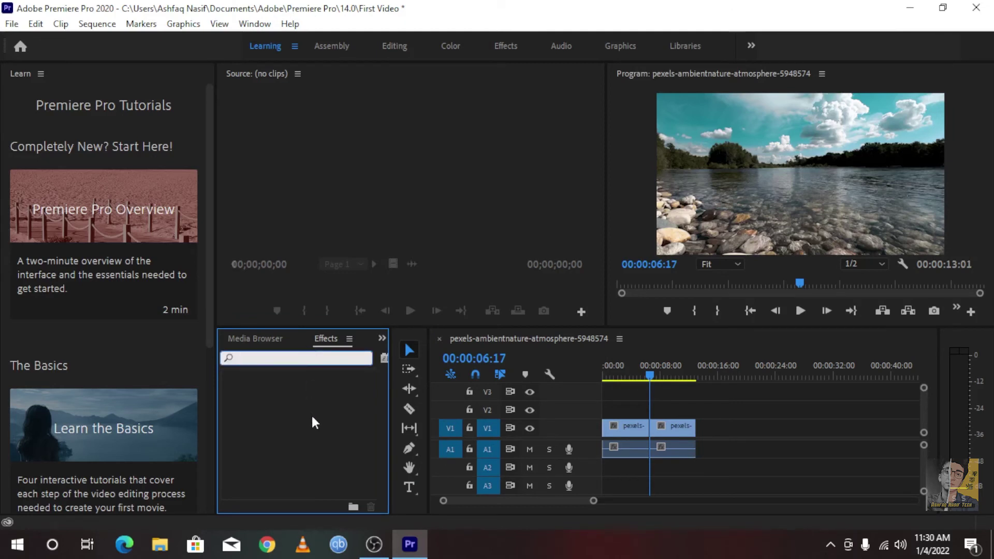
click(326, 338)
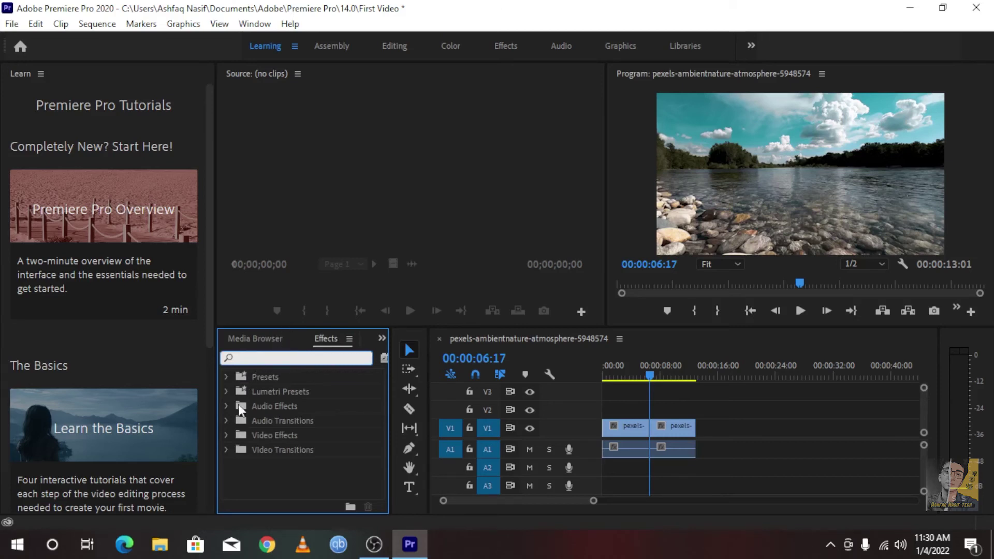
Drop Dip to Black from Video Transitions > Dissolve onto the cut between the river clips.
click(226, 446)
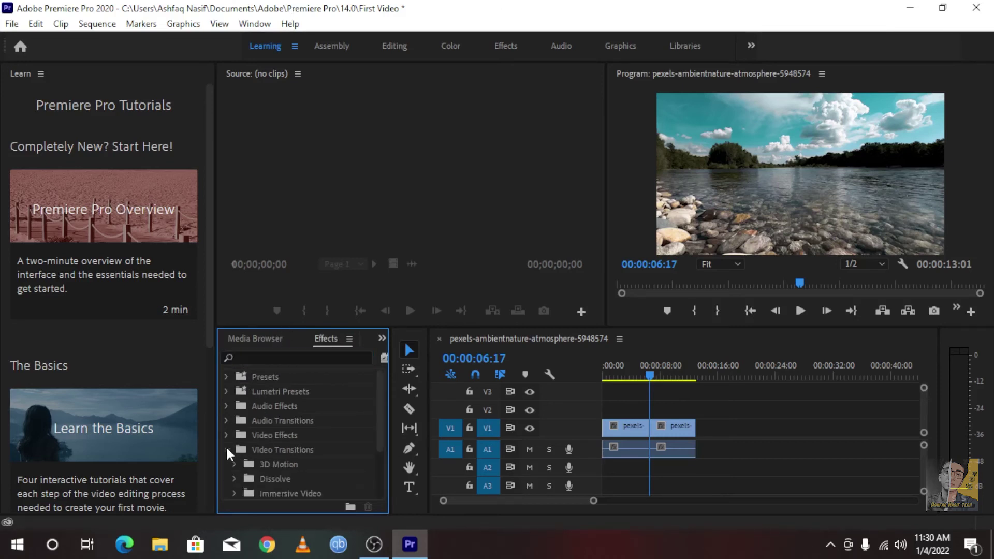
scroll(232, 452, down, 1)
scroll(232, 452, down, 2)
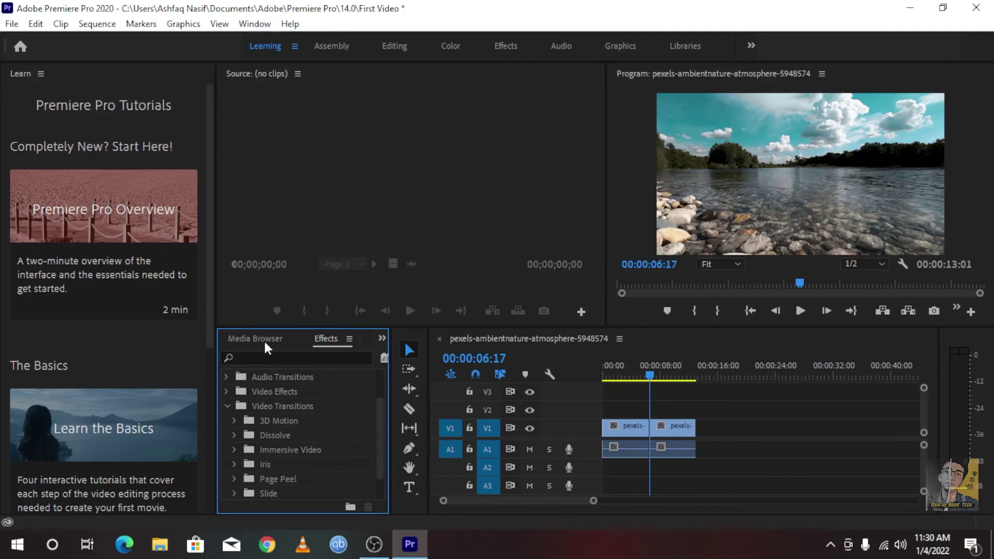
scroll(299, 420, down, 1)
scroll(290, 435, down, 1)
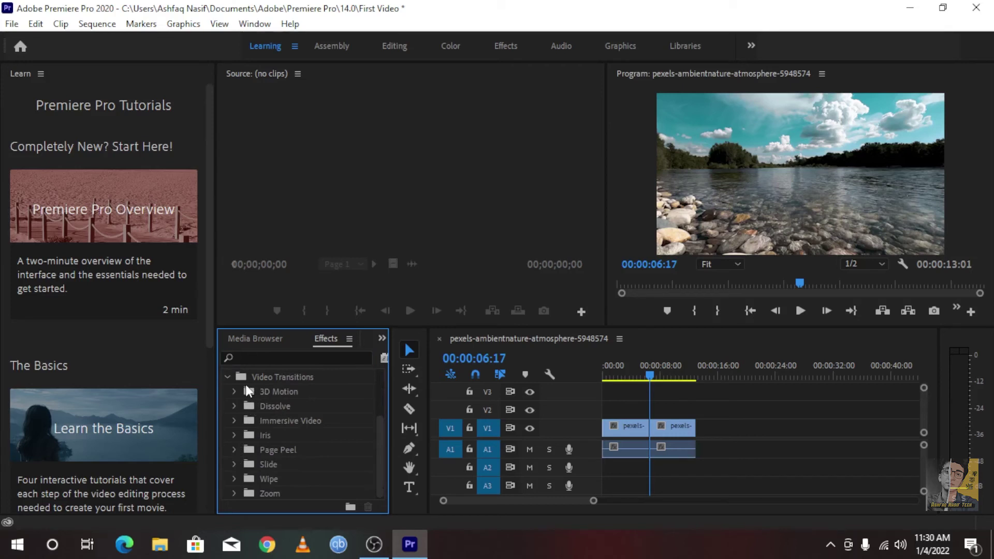
scroll(236, 424, up, 1)
click(236, 419)
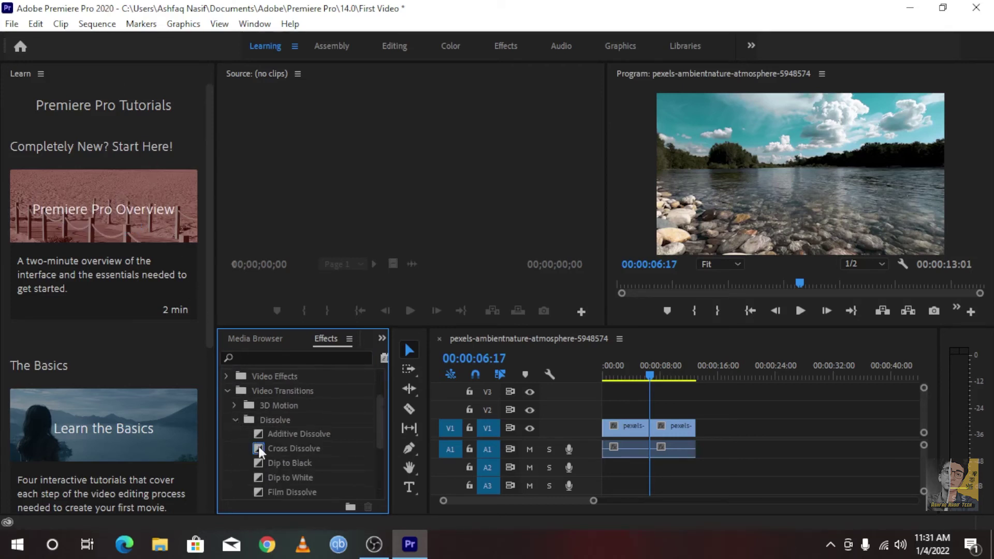
scroll(259, 446, down, 2)
mouse_move(284, 433)
mouse_down()
mouse_move(276, 439)
mouse_move(650, 434)
mouse_up()
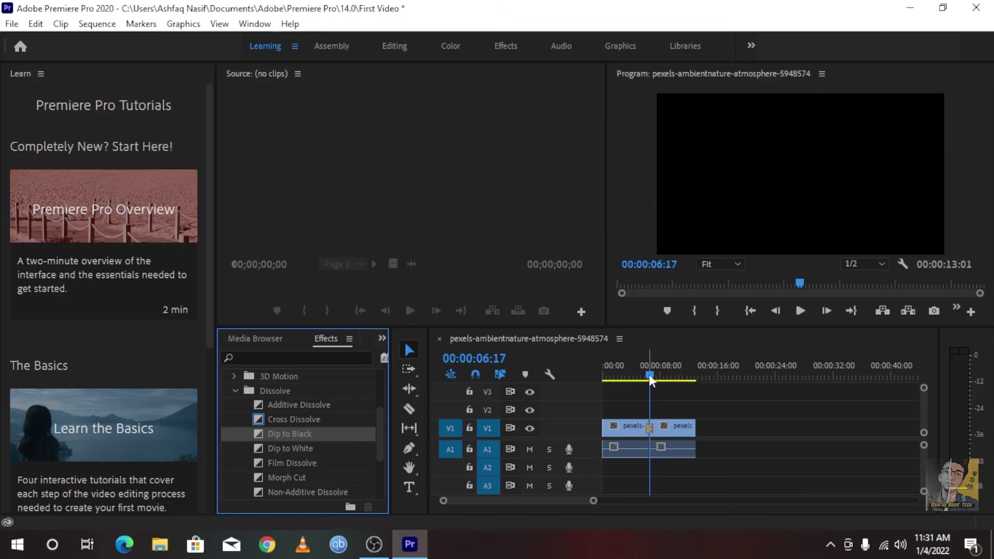
Play across the cut to preview Dip to Black, then expand Immersive Video transitions.
drag(649, 376, 645, 380)
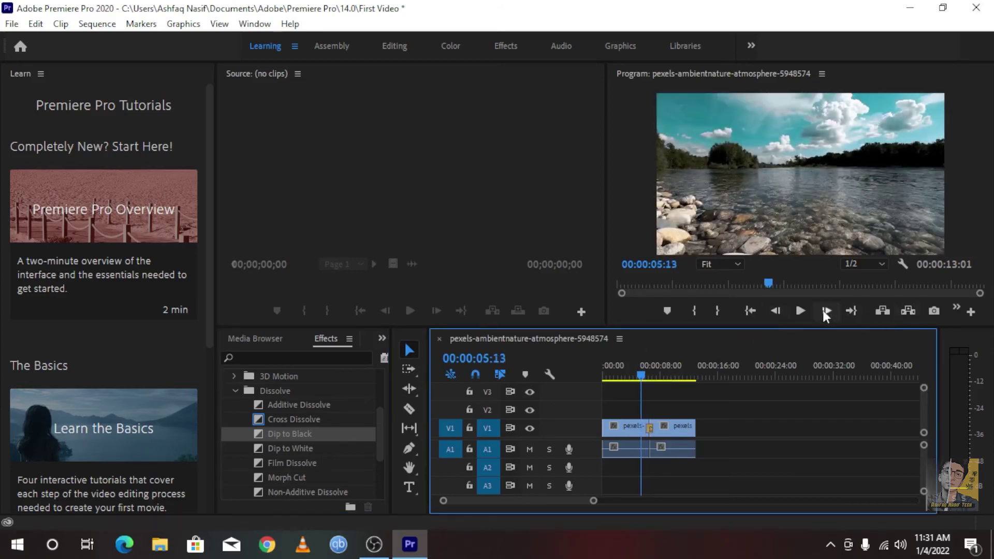
click(809, 309)
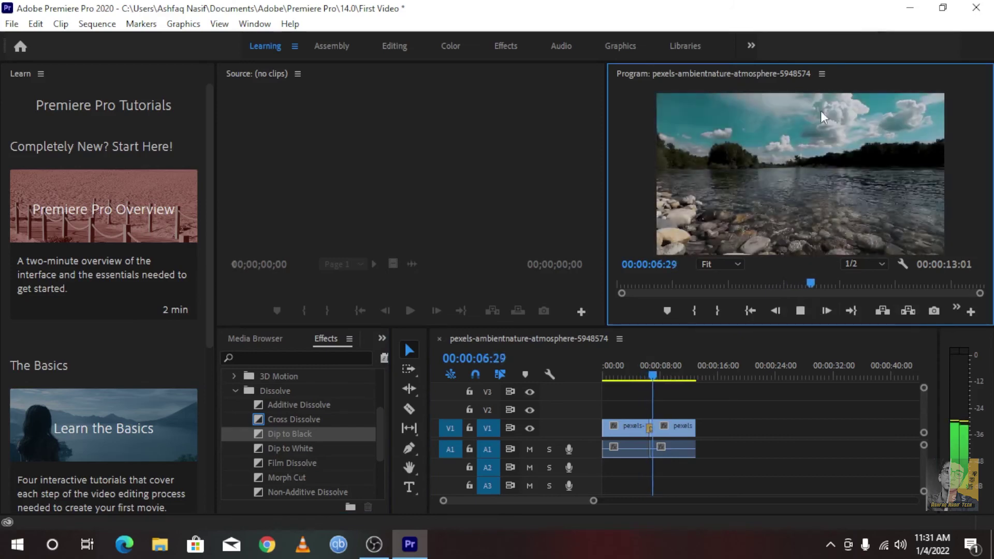
click(800, 305)
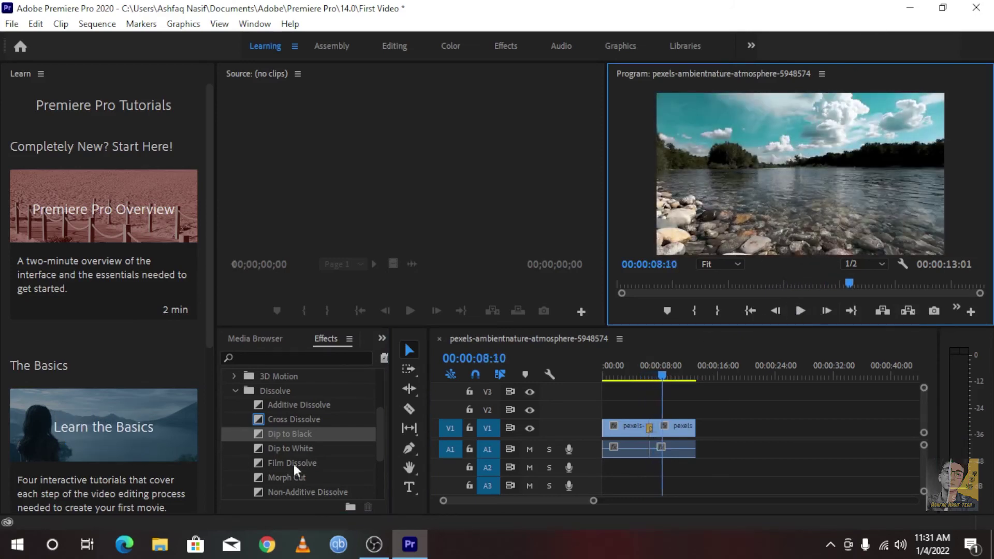
scroll(294, 464, down, 2)
scroll(305, 465, down, 2)
click(238, 449)
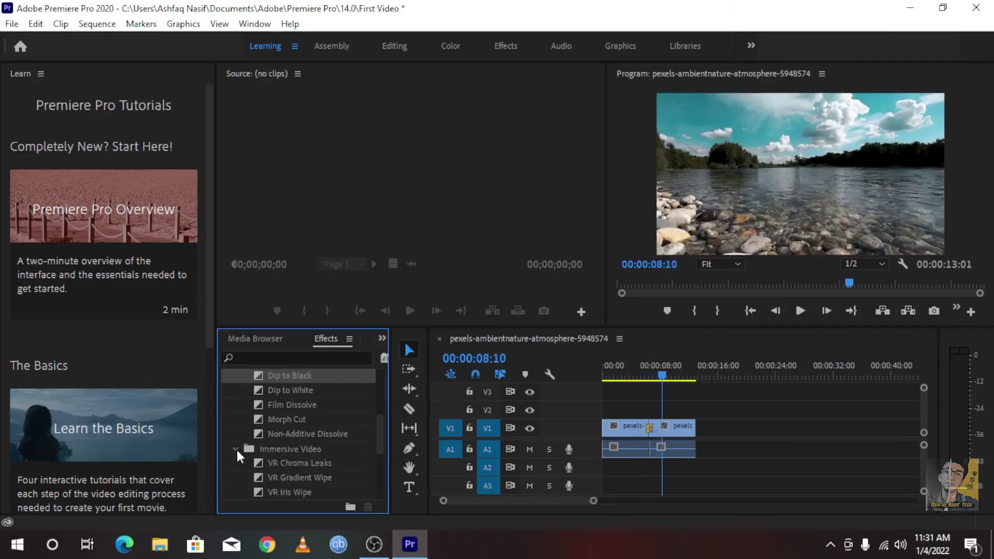
scroll(237, 448, down, 1)
Apply VR Light Leaks at the cut and preview it.
mouse_move(299, 477)
mouse_down()
mouse_move(633, 451)
mouse_move(649, 428)
mouse_up()
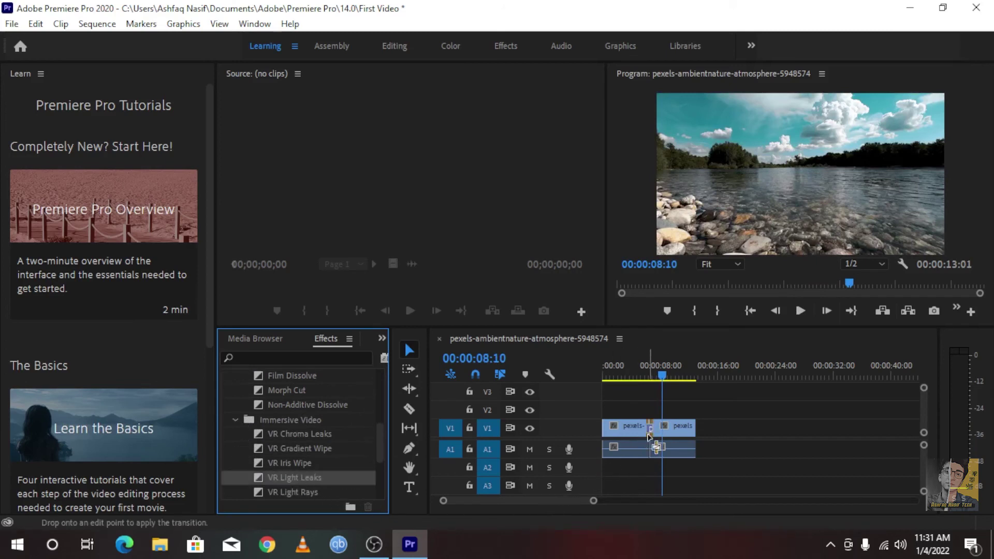
click(643, 377)
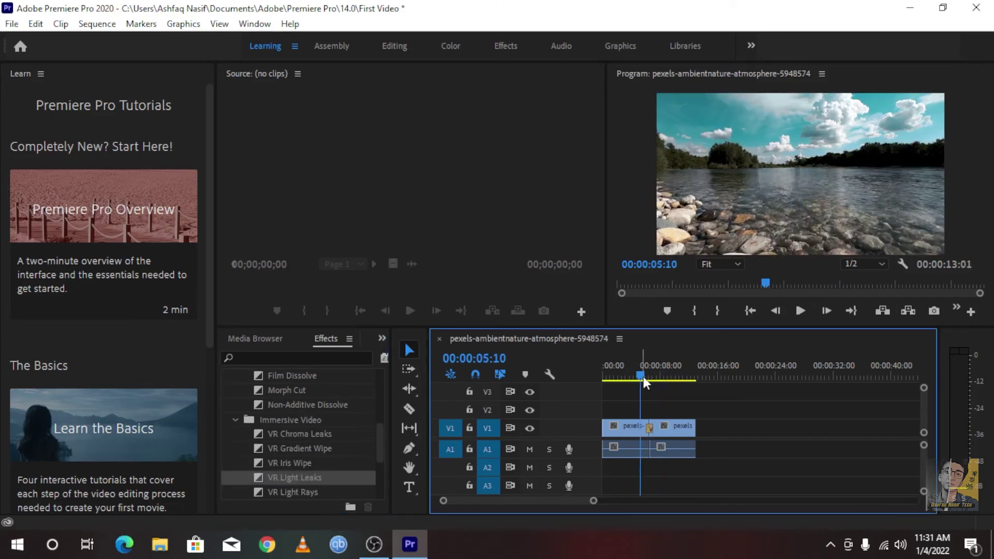
click(790, 314)
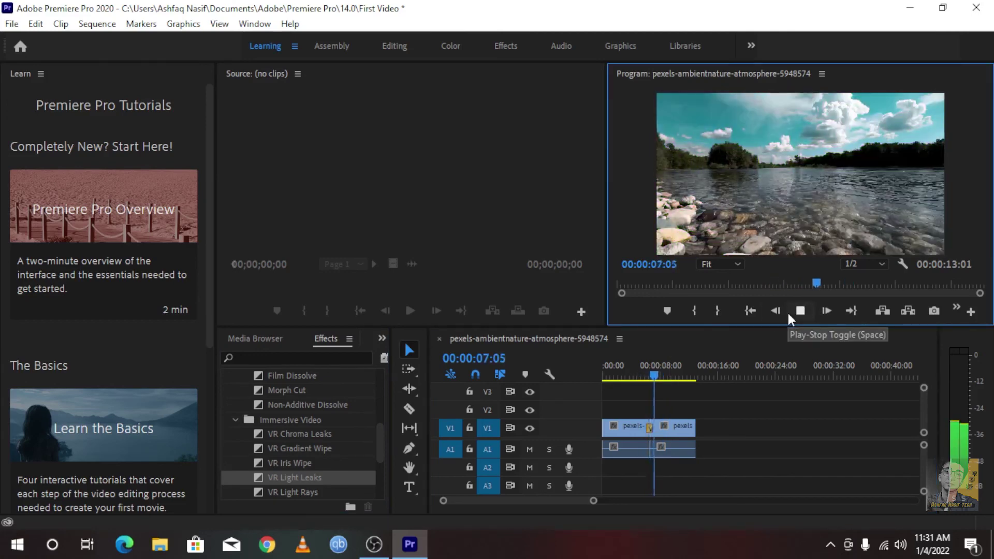
click(790, 314)
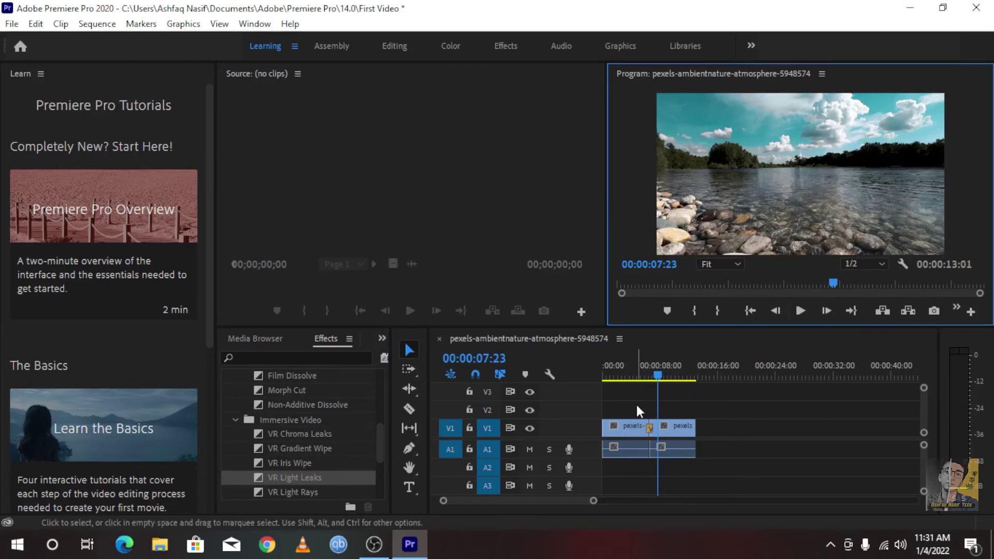
Replace it with Iris Round from the Iris folder and preview the cut.
scroll(257, 462, down, 3)
scroll(233, 443, down, 1)
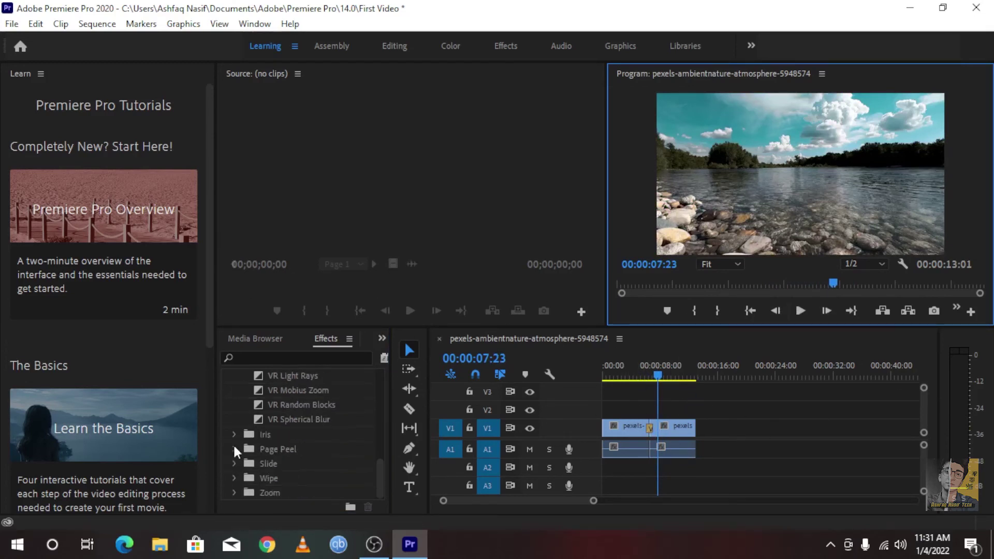
click(231, 433)
scroll(256, 452, down, 2)
drag(279, 434, 683, 430)
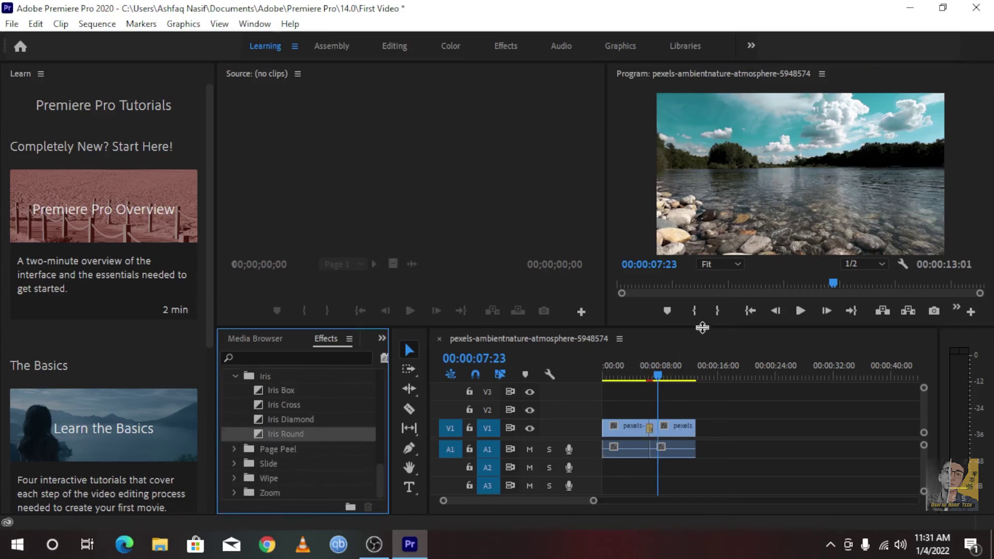
click(648, 375)
click(797, 311)
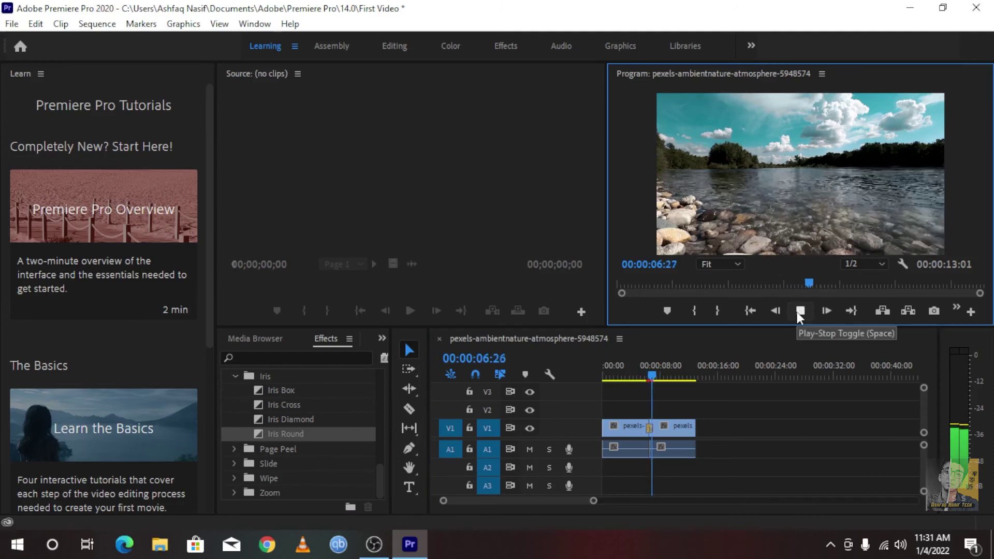
click(798, 311)
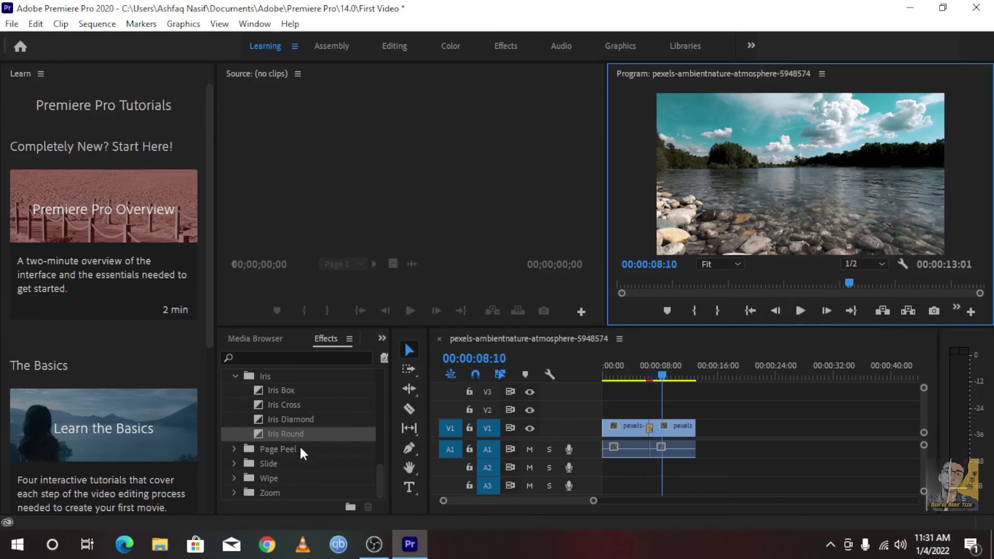
Select Iris Diamond and preview the transition across the cut again.
click(293, 420)
click(638, 368)
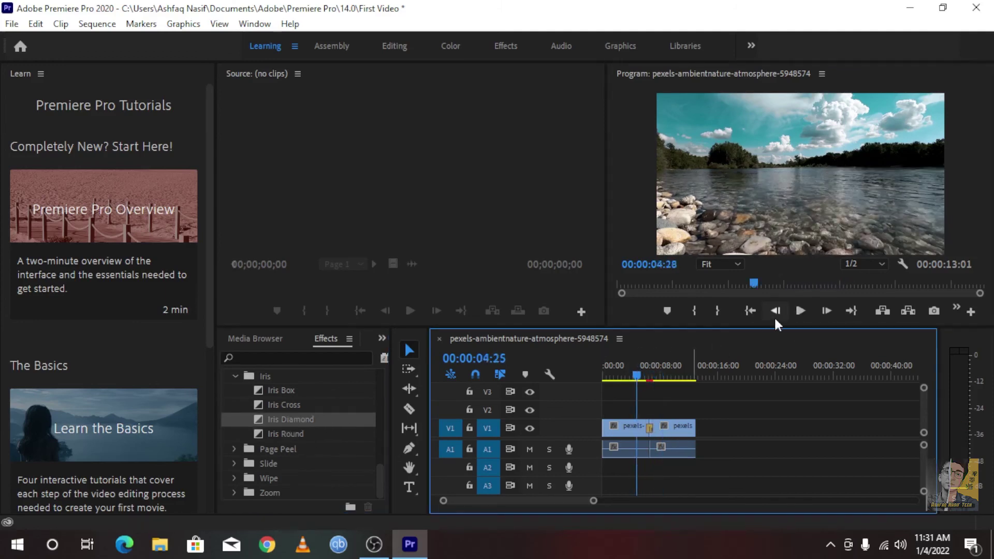
click(792, 312)
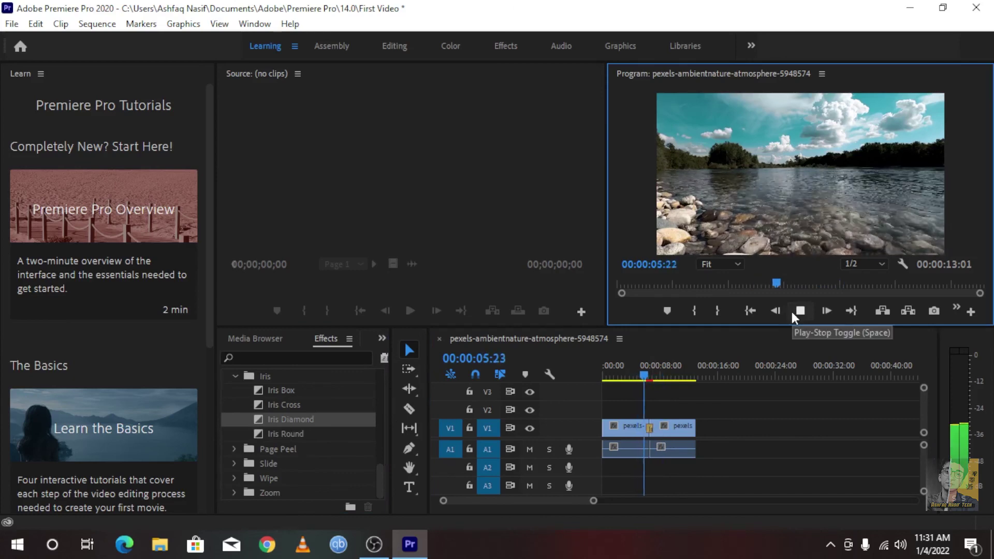
click(792, 311)
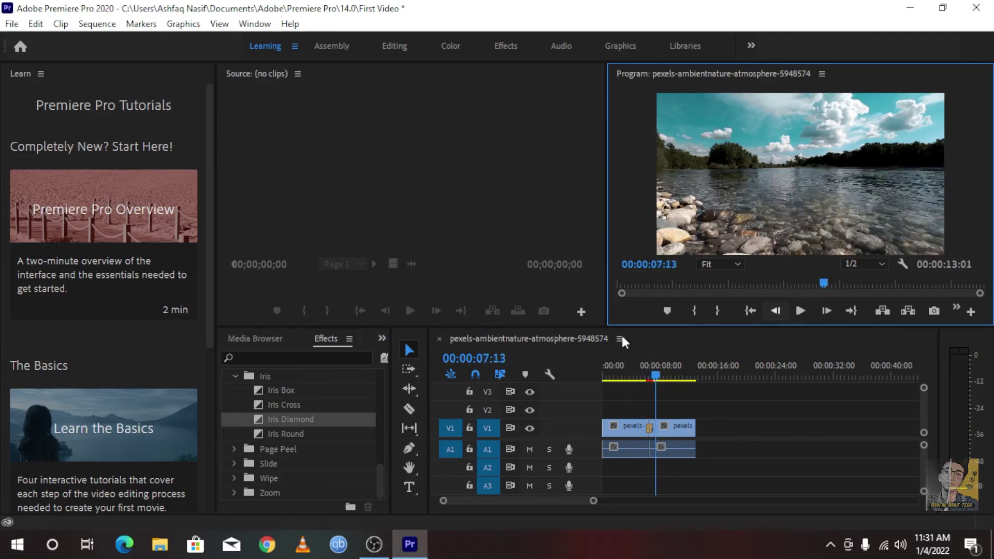
scroll(276, 427, up, 2)
scroll(255, 450, down, 2)
Place Band Slide from the Slide folder on the cut and preview it.
click(234, 462)
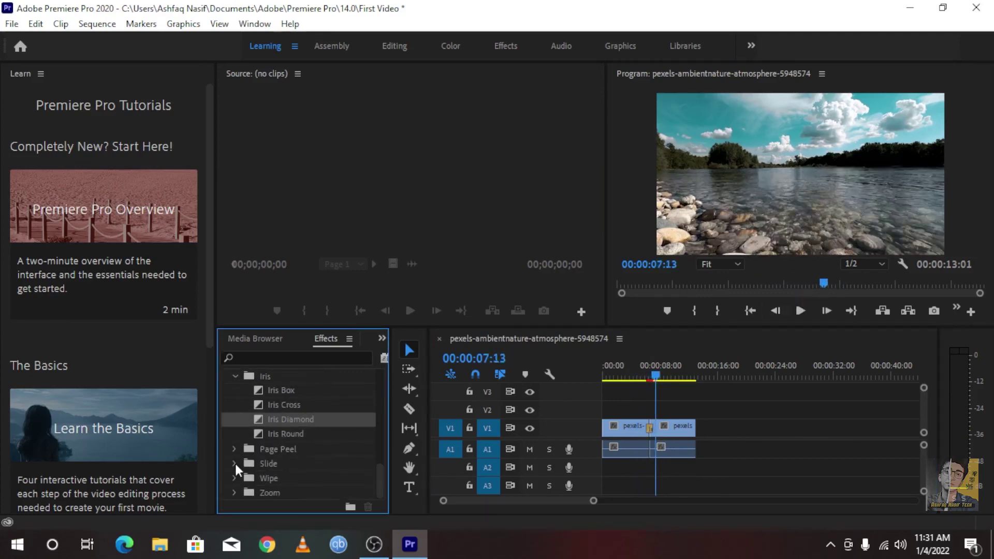
click(235, 461)
drag(288, 477, 650, 428)
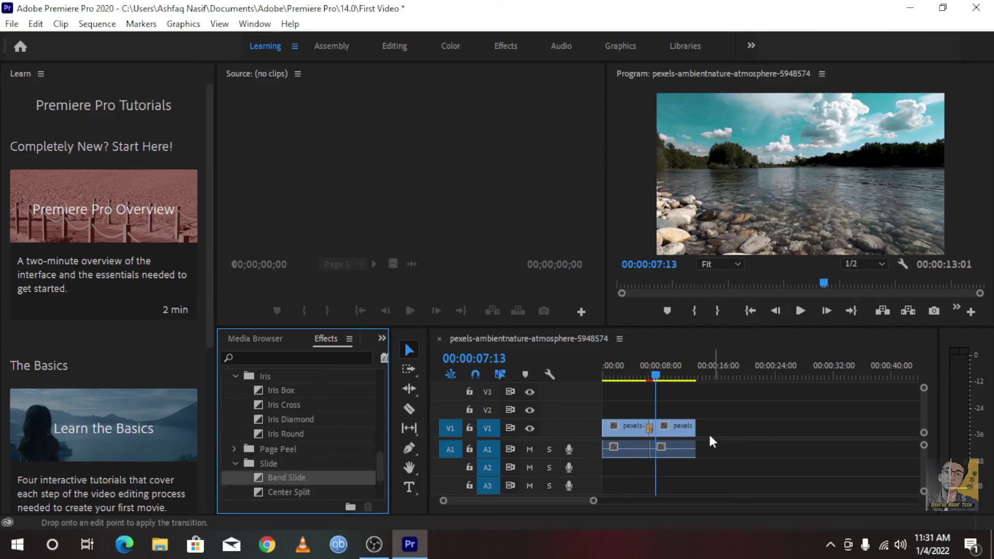
click(644, 375)
click(808, 309)
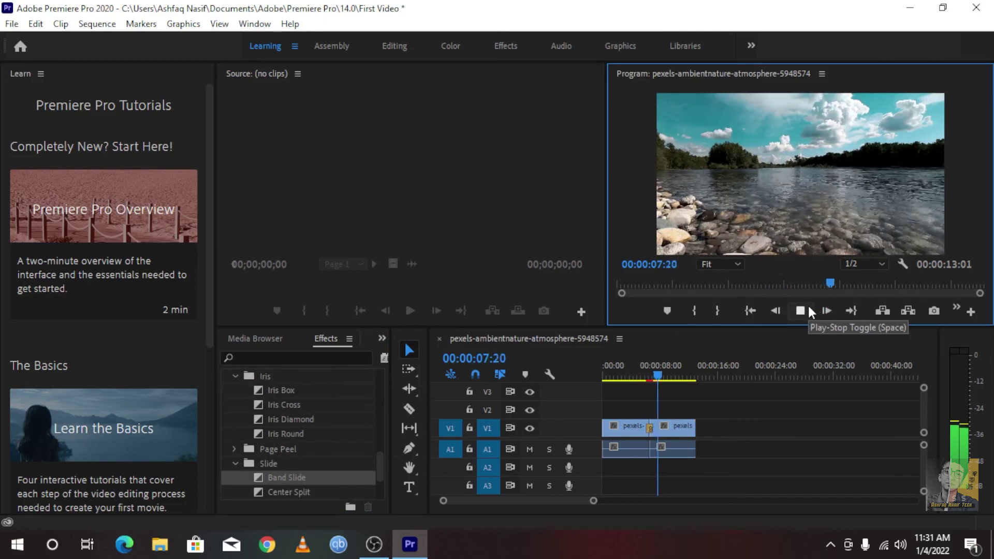
click(809, 308)
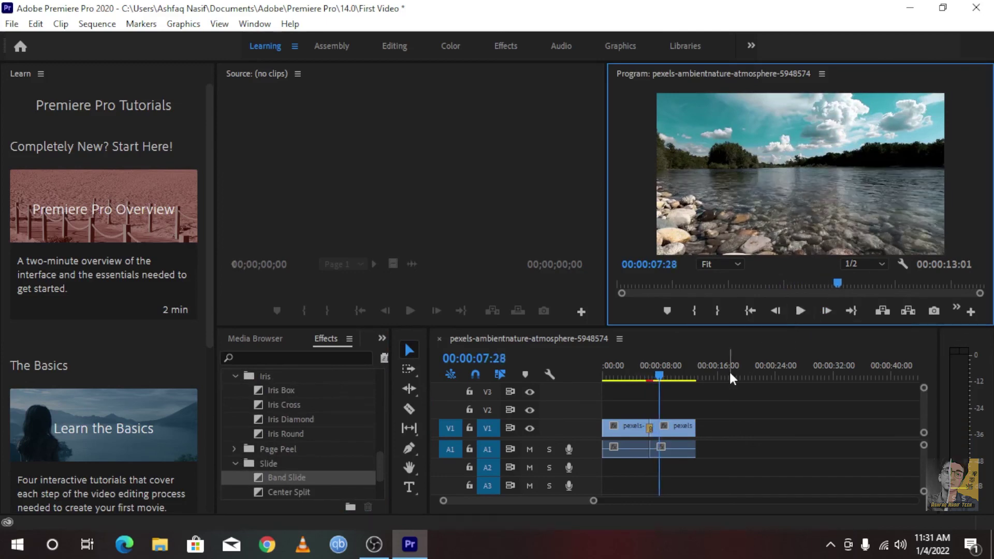
Bring back the Effects panel and drag Cube Spin from 3D Motion onto the cut.
click(254, 24)
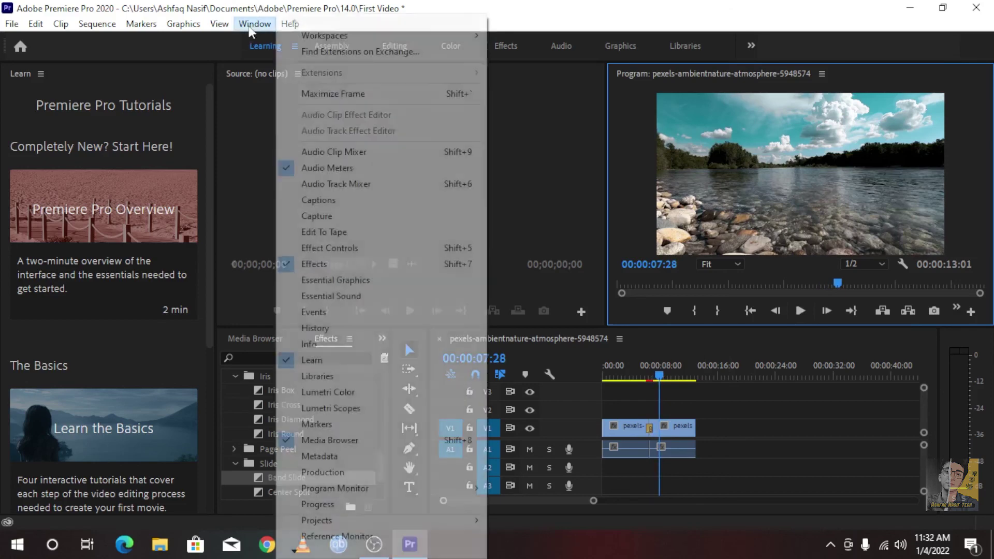
click(331, 261)
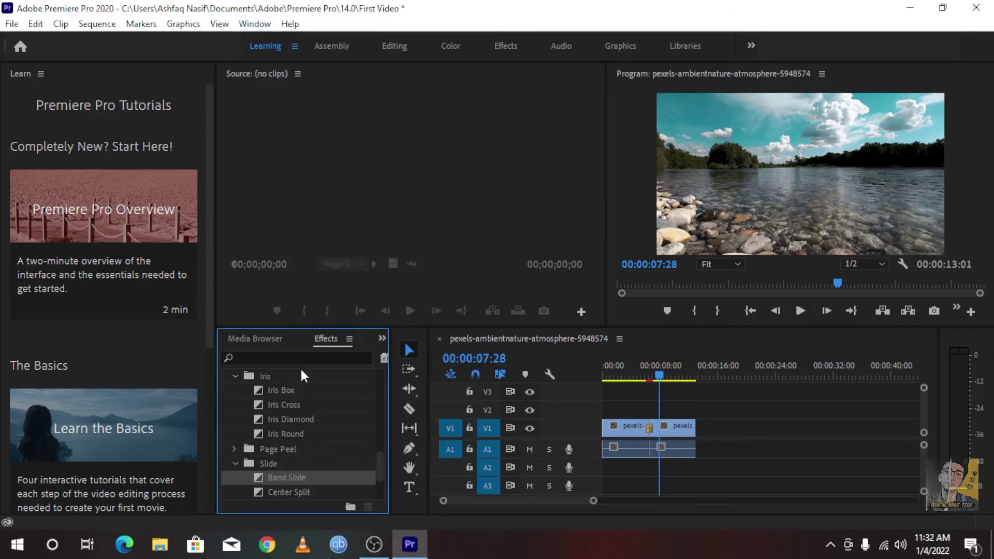
click(288, 358)
scroll(293, 451, up, 3)
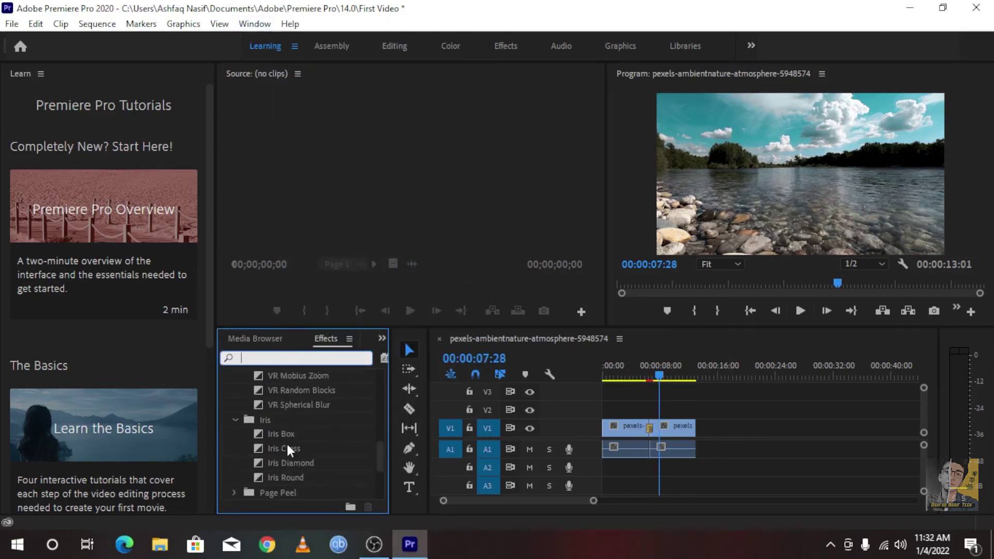
scroll(275, 440, up, 3)
scroll(254, 425, up, 3)
scroll(238, 440, up, 3)
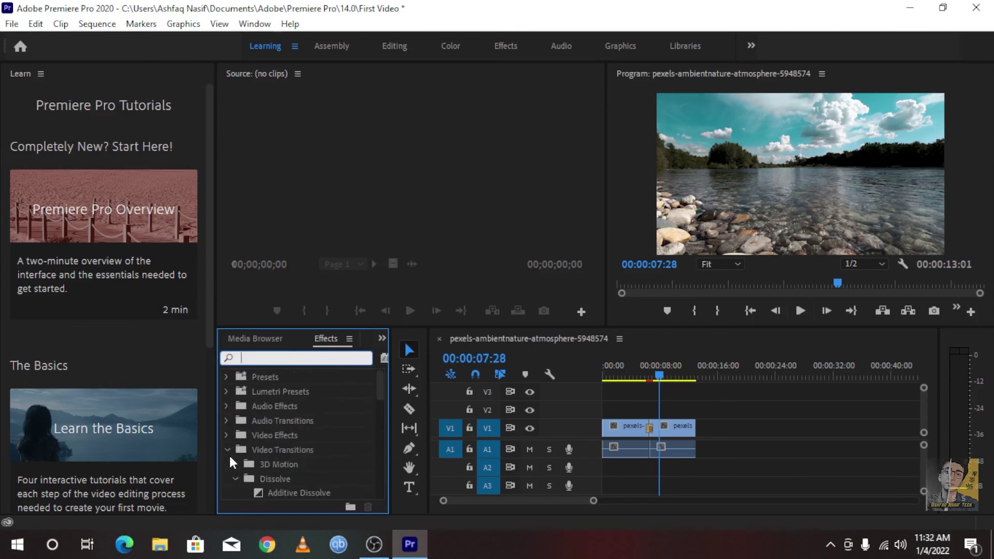
click(235, 464)
scroll(267, 473, down, 2)
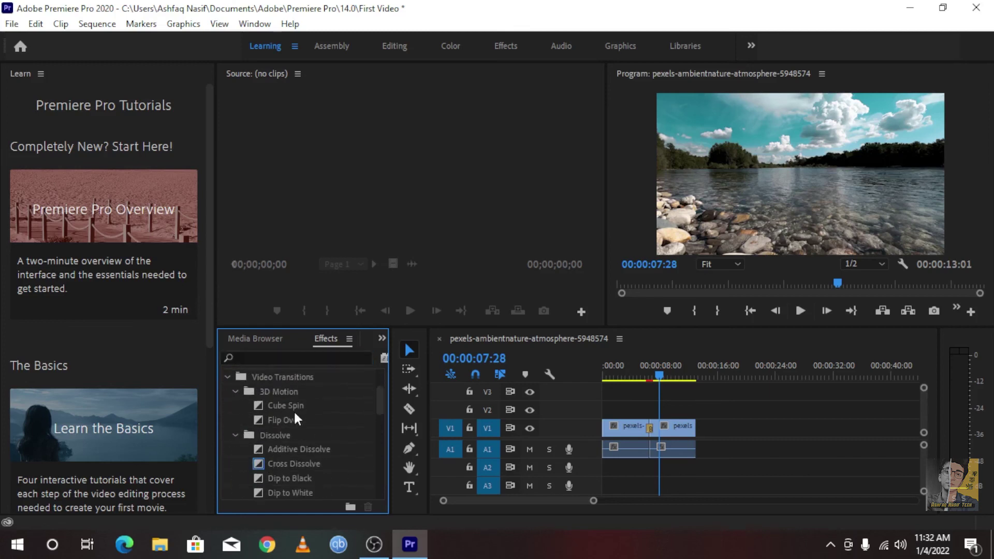
drag(290, 406, 648, 426)
Preview Cube Spin across the cut, drop it on the cut again, and park the playhead near 00:00:04:22.
click(642, 366)
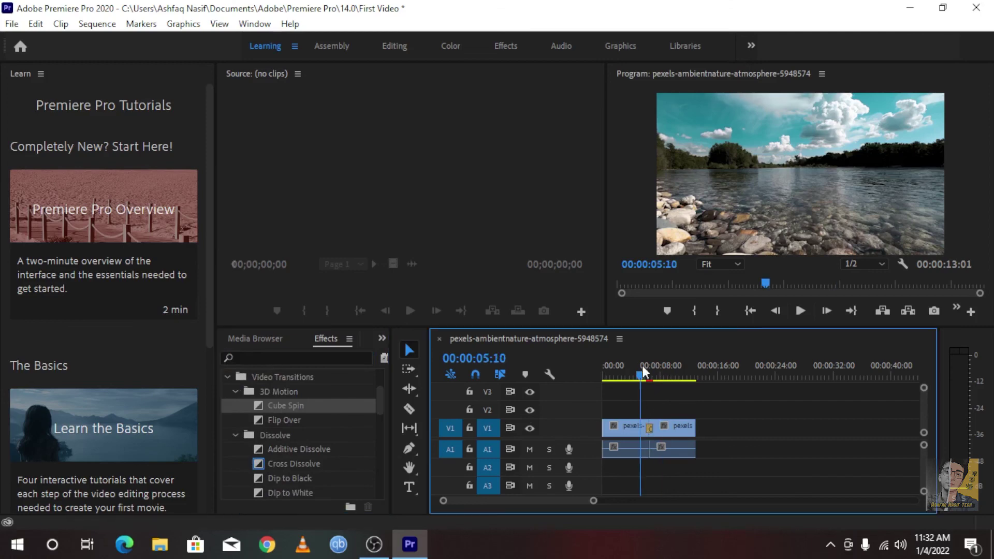
click(798, 313)
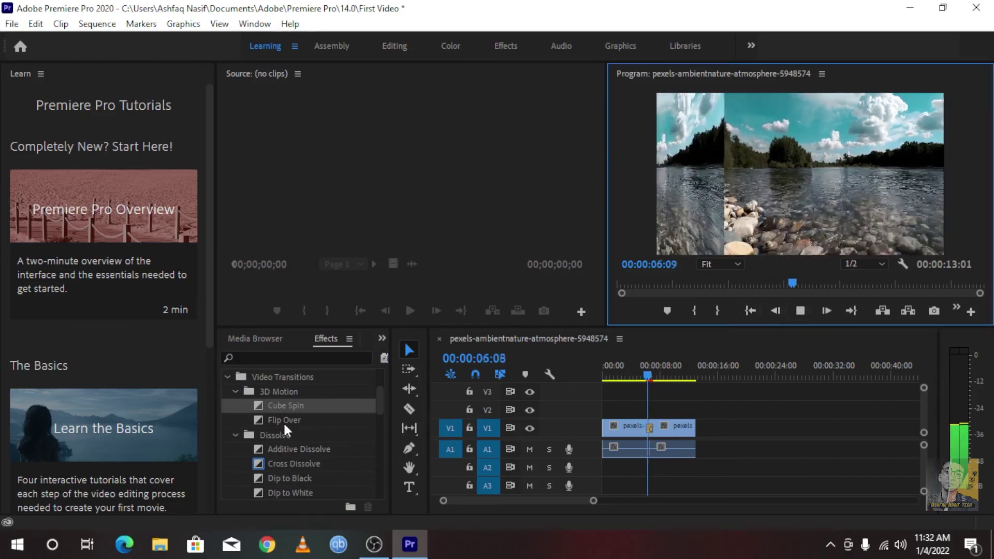
mouse_move(284, 420)
mouse_down()
mouse_move(675, 421)
mouse_move(652, 436)
mouse_up()
drag(653, 364, 638, 375)
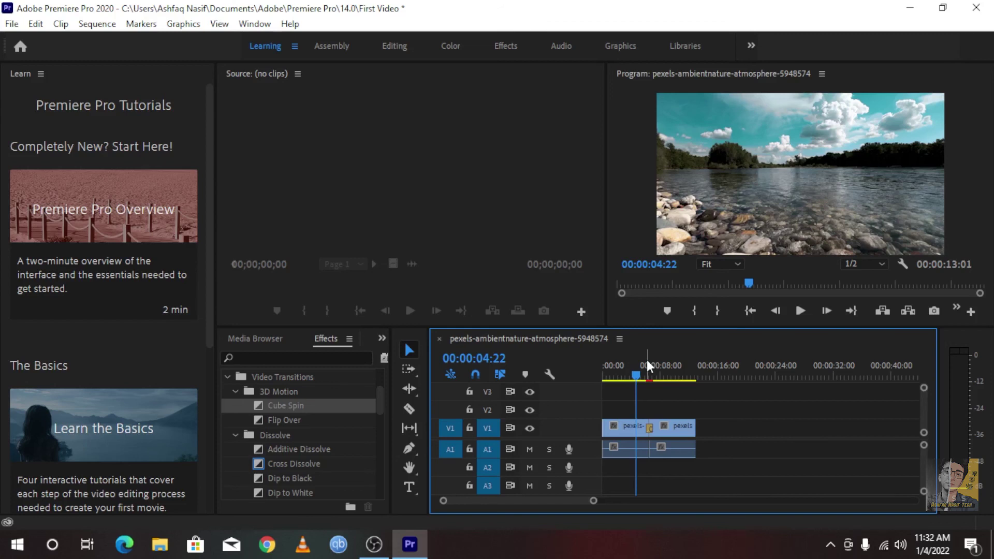
Minimize the Premiere Pro window to show the Windows desktop.
click(910, 8)
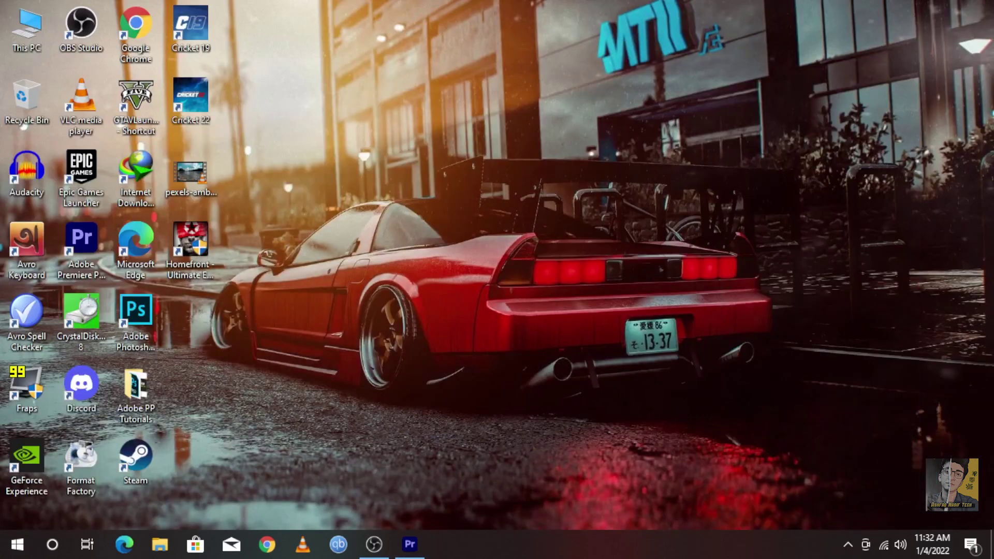